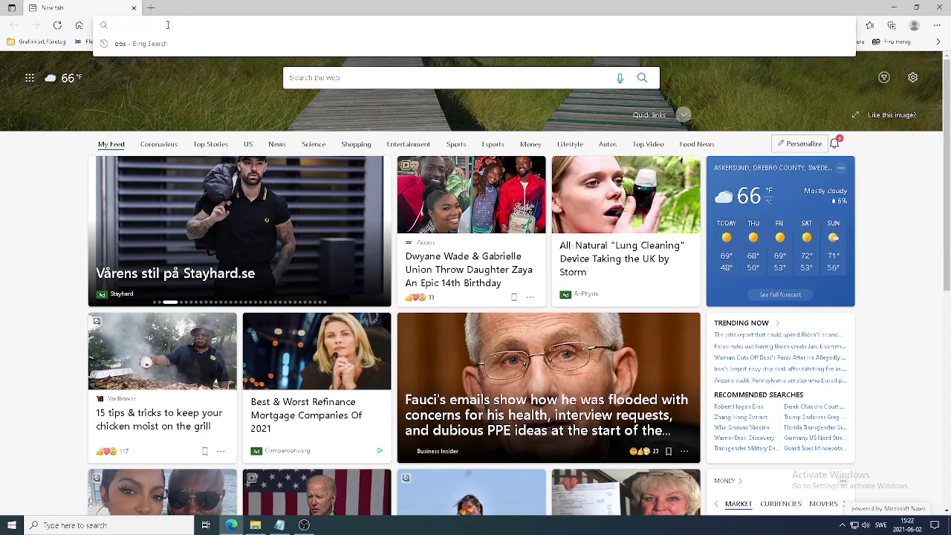
- Load ethermine.org in Edge using the address bar autocomplete
text(ethermine.org)
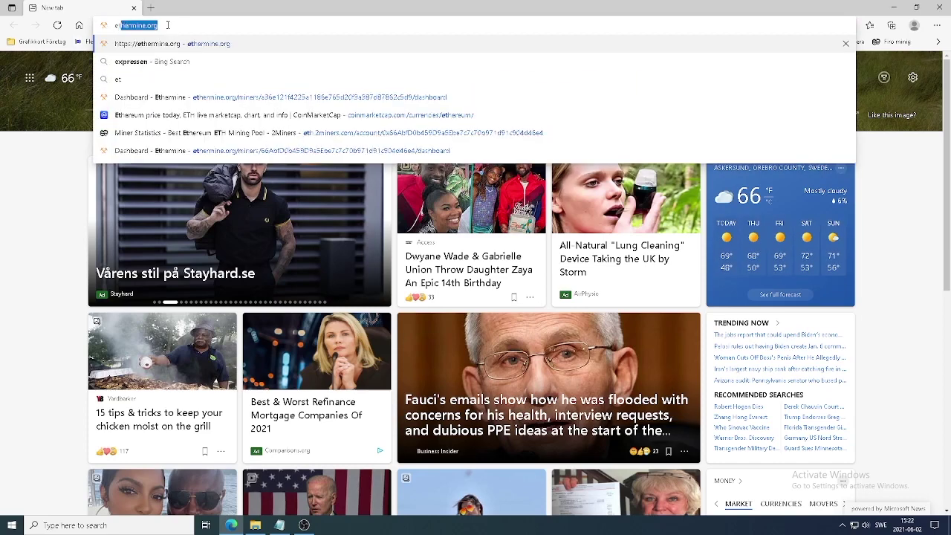
key(Return)
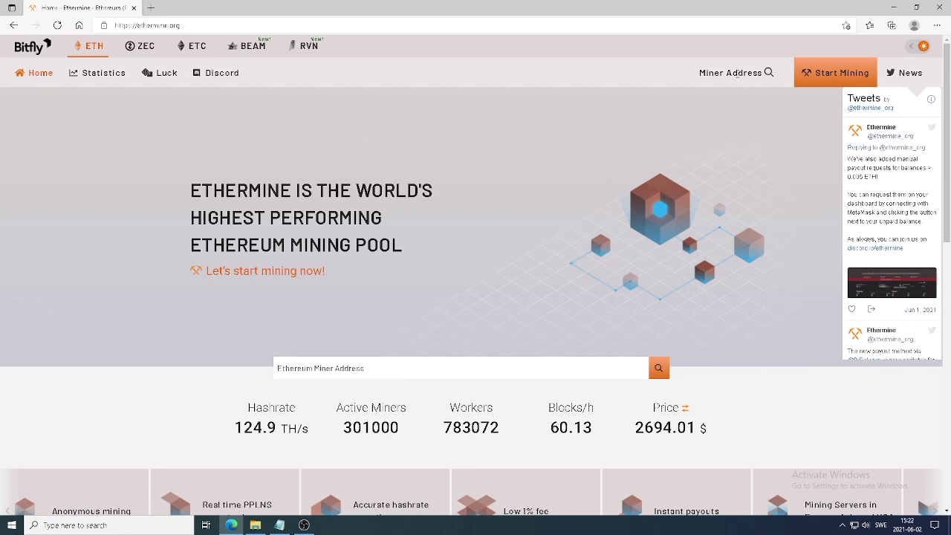
- Open the saved miner address's dashboard and review its charts and Active Workers table
click(737, 74)
click(689, 93)
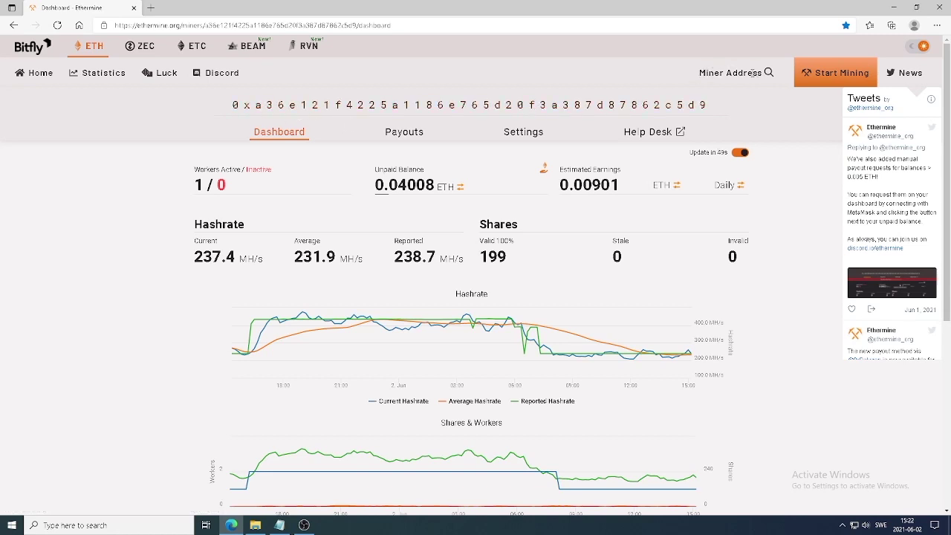
scroll(387, 207, down, 5)
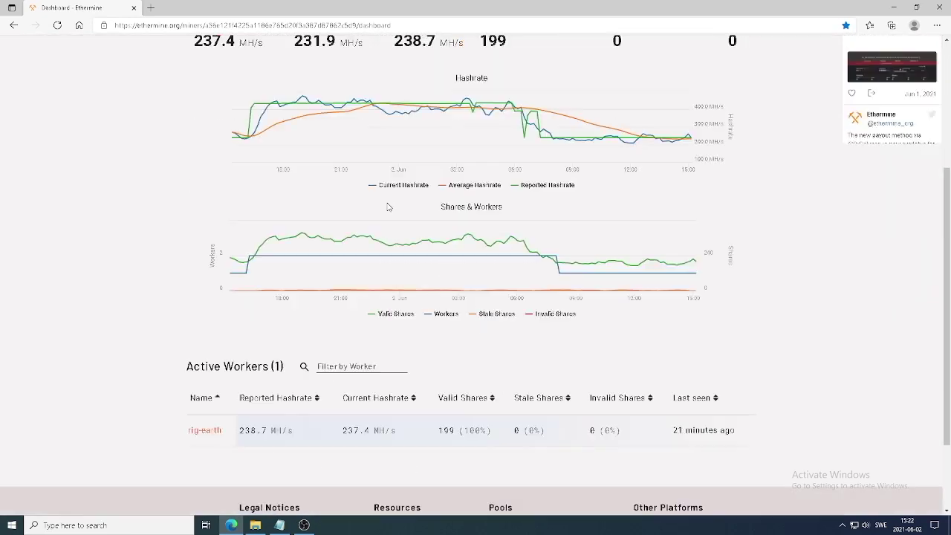
scroll(387, 210, up, 5)
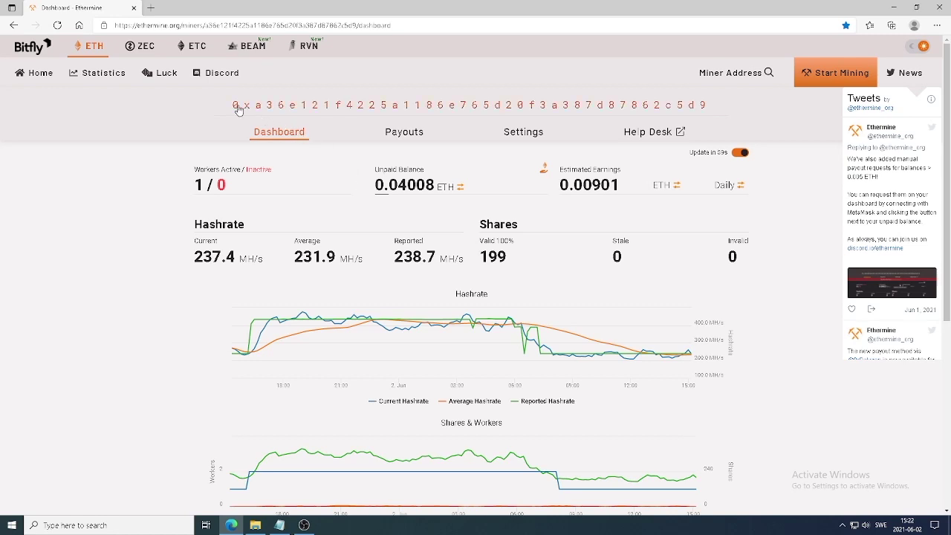
scroll(245, 282, down, 3)
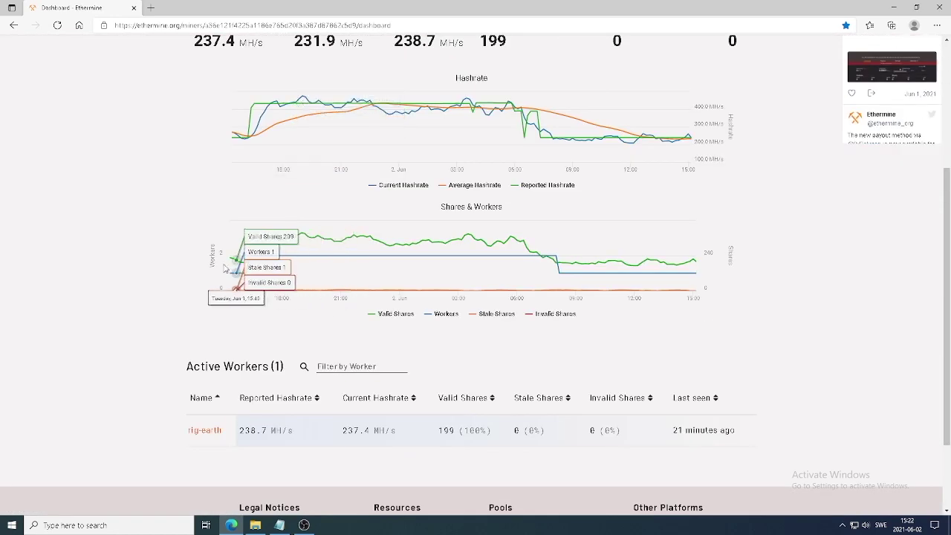
scroll(167, 415, down, 1)
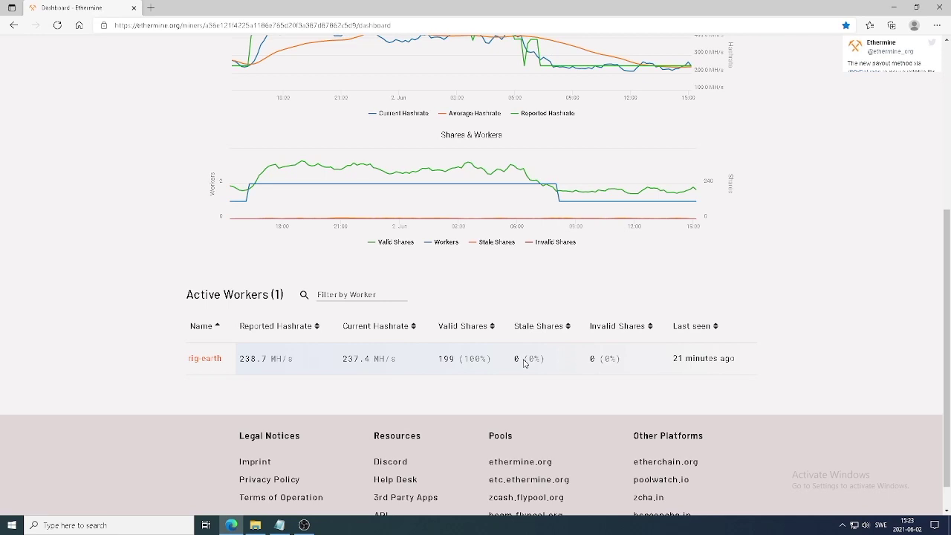
scroll(524, 362, down, 1)
scroll(546, 313, up, 5)
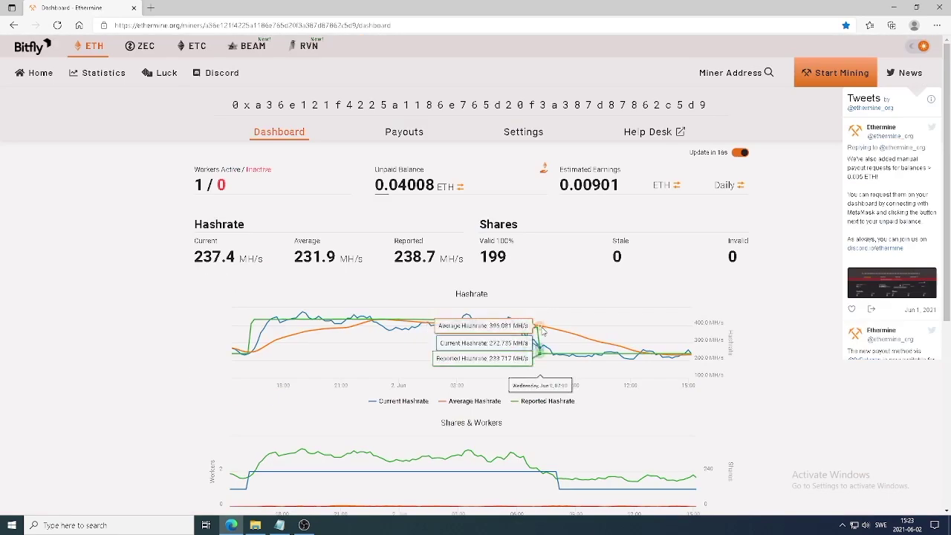
scroll(523, 362, down, 4)
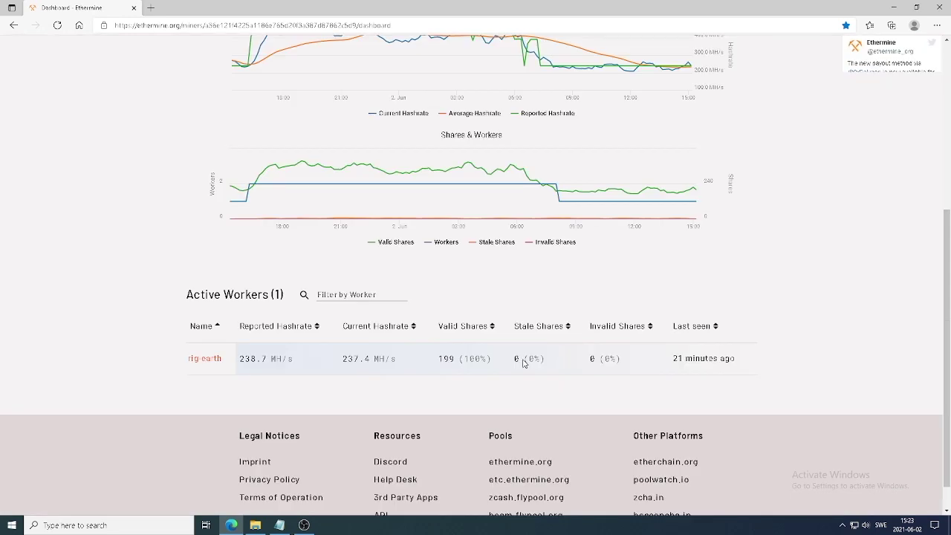
scroll(524, 363, up, 4)
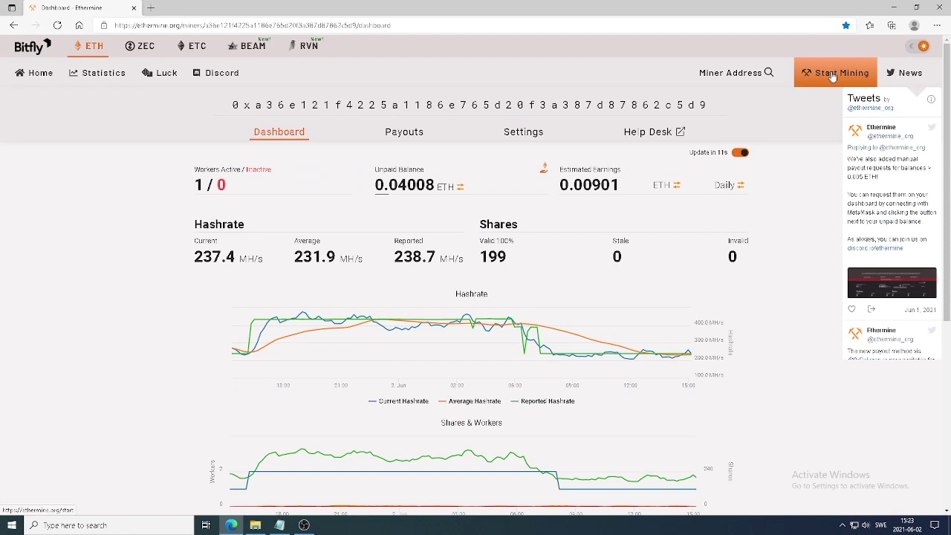
- Under Start Mining, pick Windows - NVIDIA and open T-Rex's Download & Configuration Guide
click(832, 77)
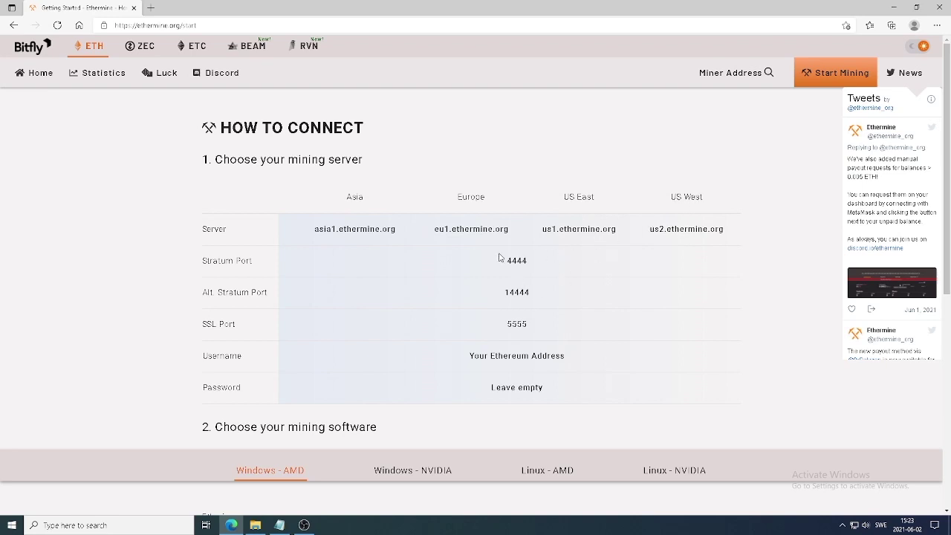
scroll(503, 257, down, 4)
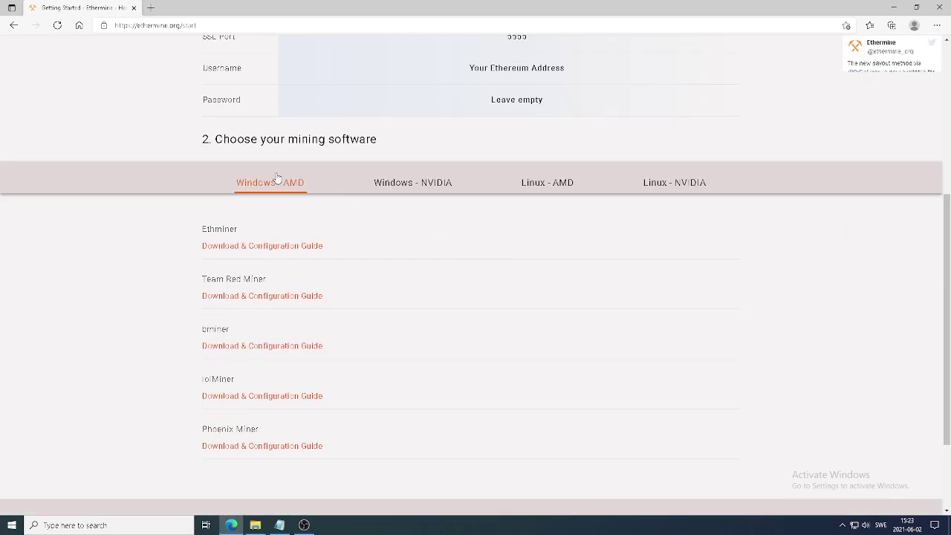
click(425, 187)
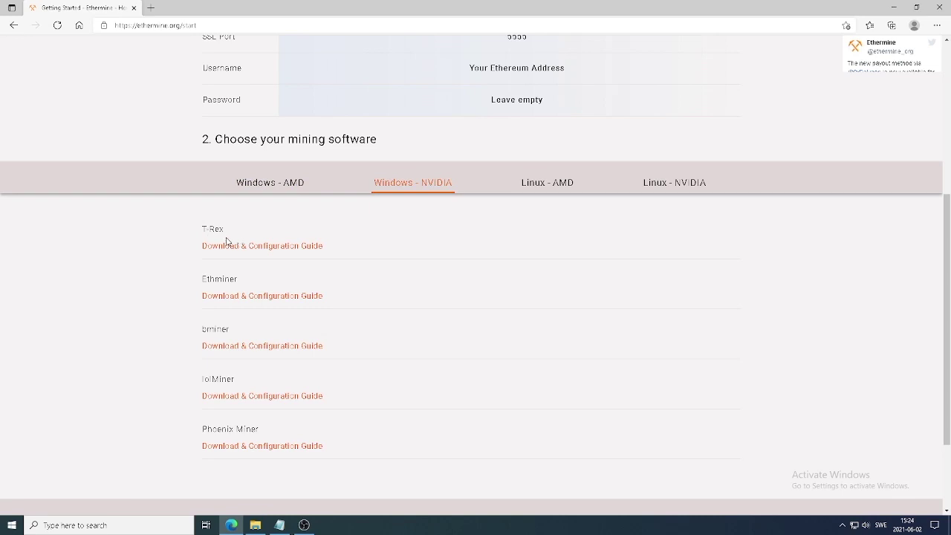
click(276, 248)
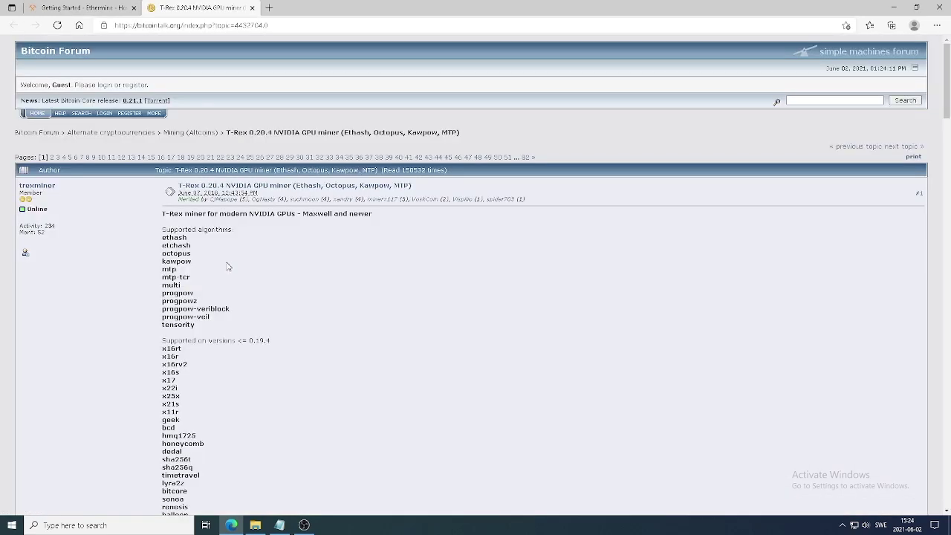
- Download t-rex-0.20.4-win.zip from the thread's Downloads section and open a new tab
scroll(228, 266, down, 5)
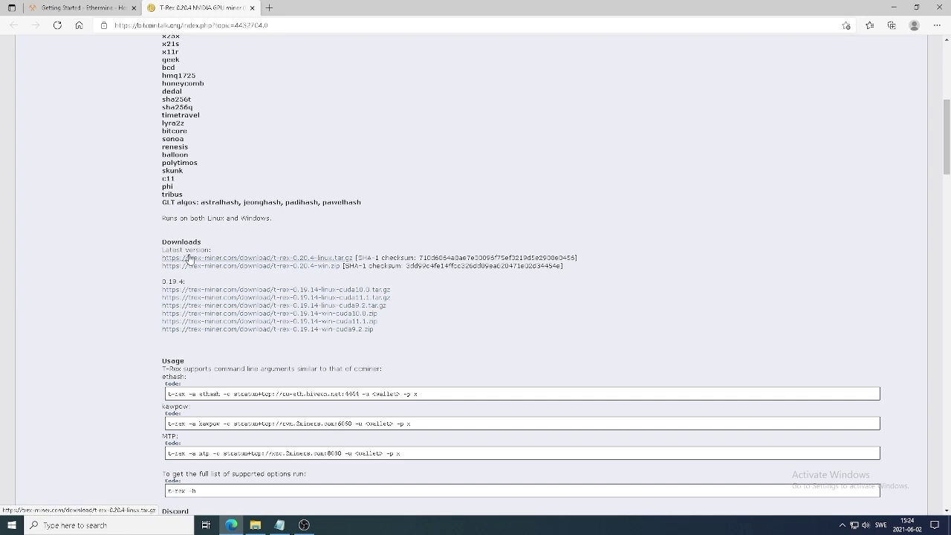
click(319, 269)
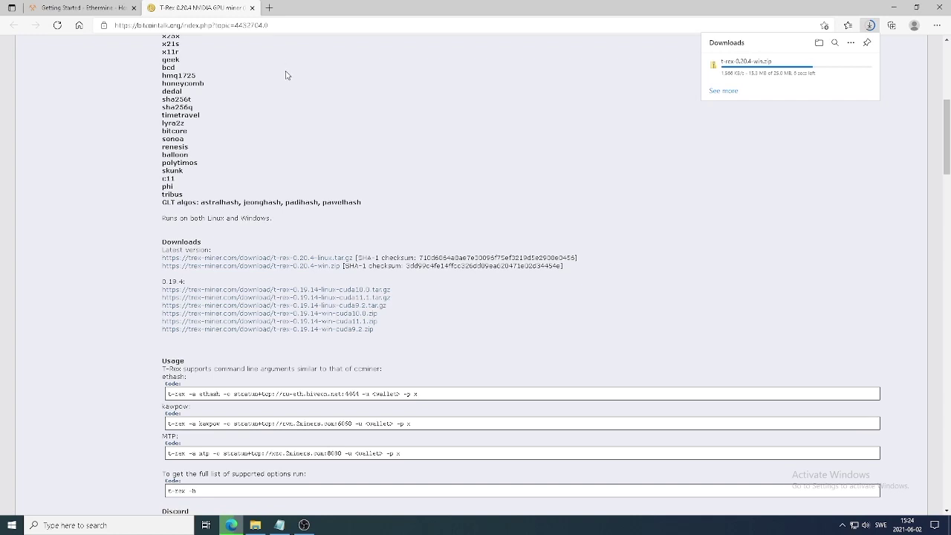
click(269, 8)
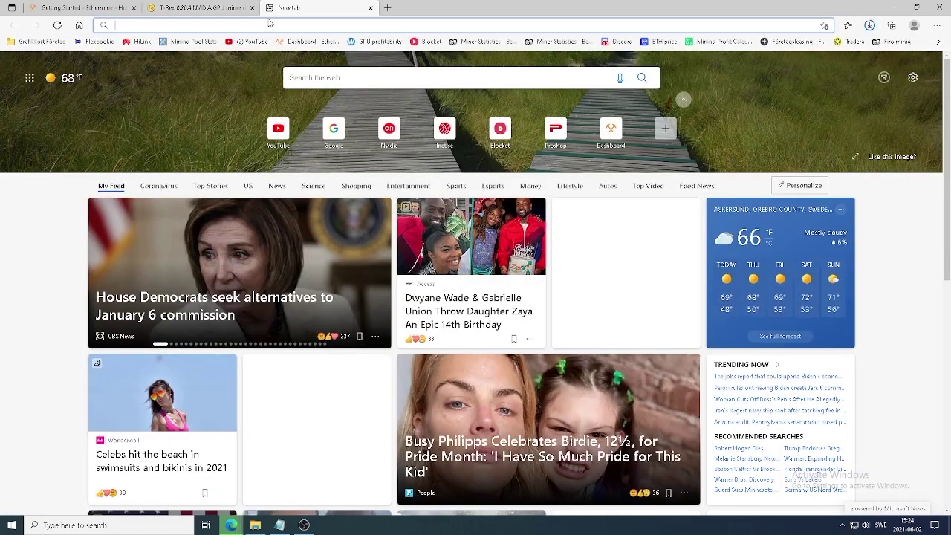
- Google '7zip' and open 7-zip.org, then return to the T-Rex tab and minimize Edge
text(google.com)
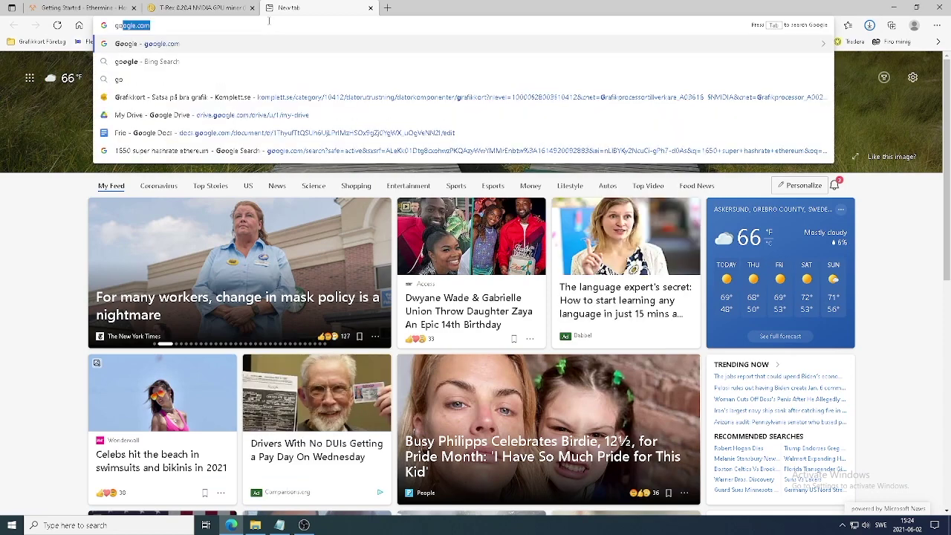
key(Return)
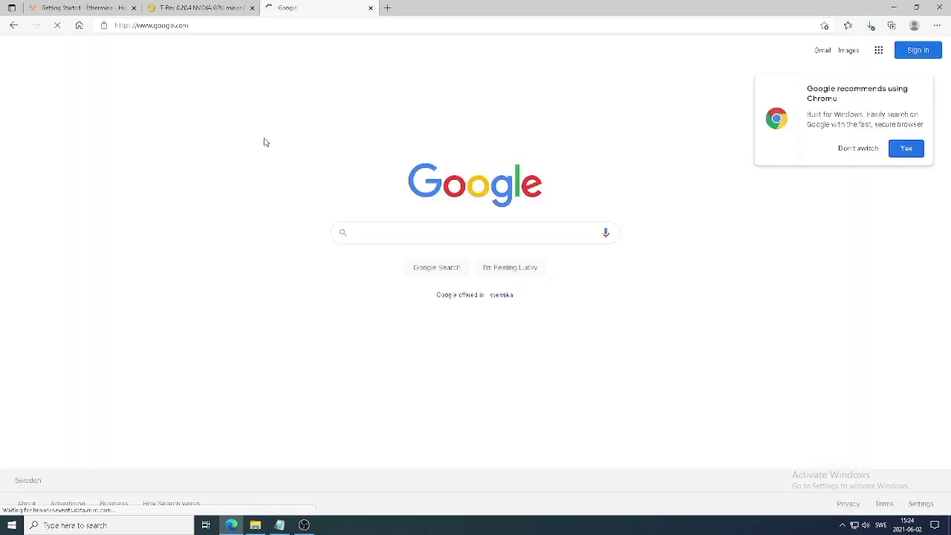
text(7)
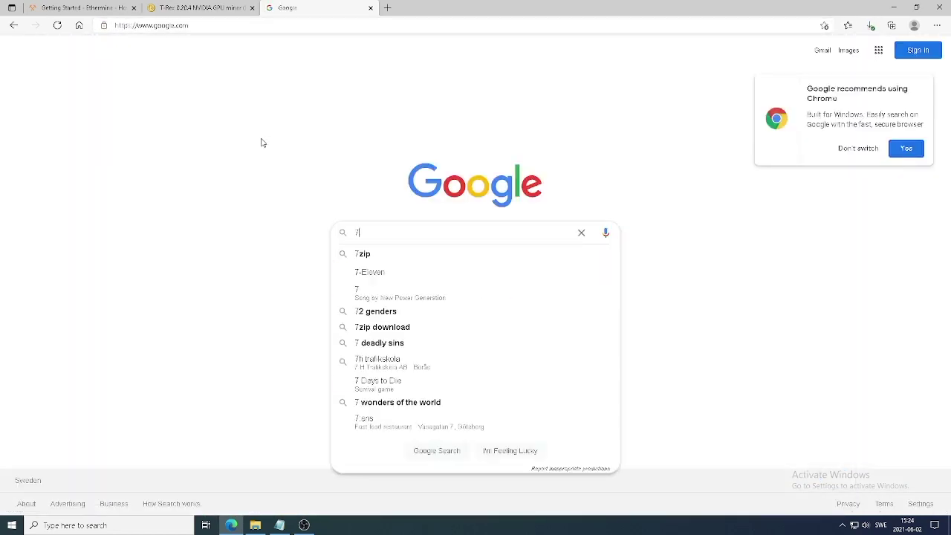
text(zip)
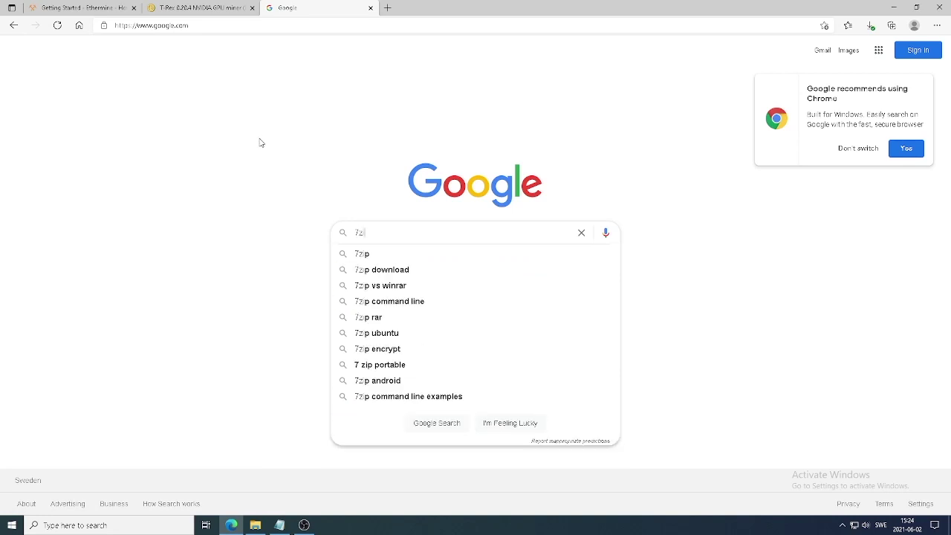
key(Return)
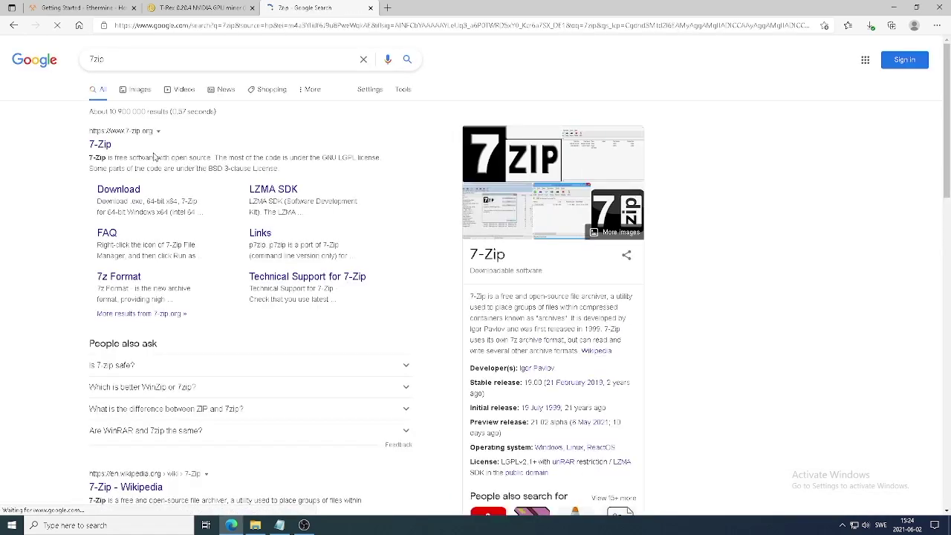
click(107, 148)
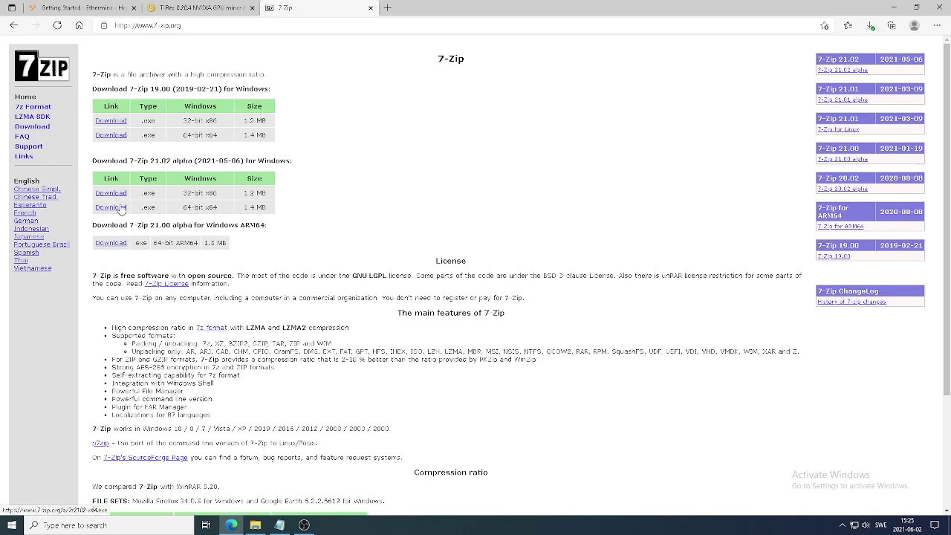
click(227, 9)
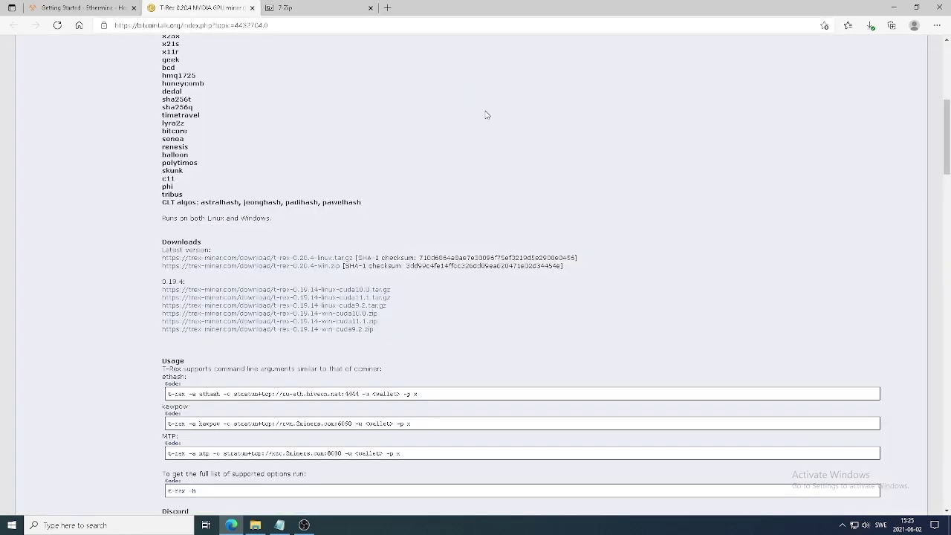
click(894, 7)
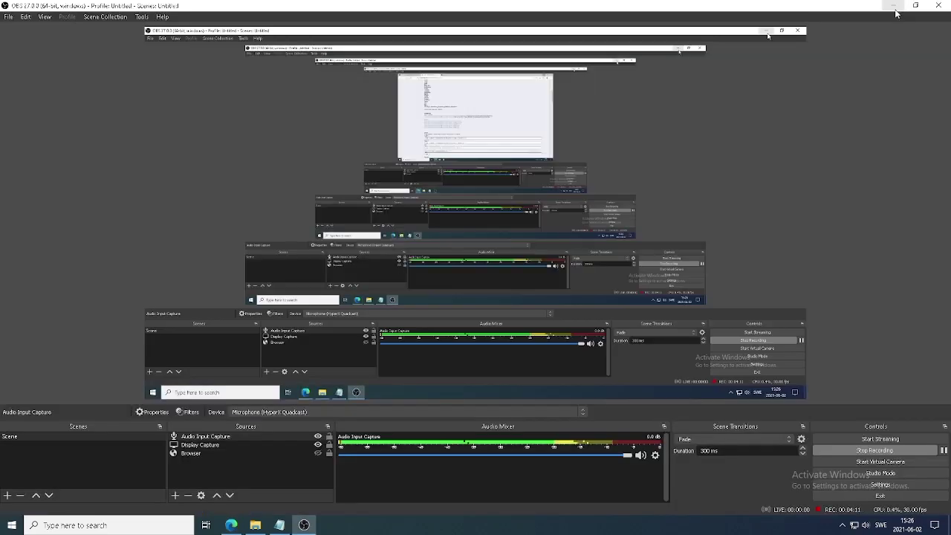
- Extract t-rex-0.20.4-win.zip in Downloads with 7-Zip and move the folder onto the desktop
click(894, 6)
double_click(19, 375)
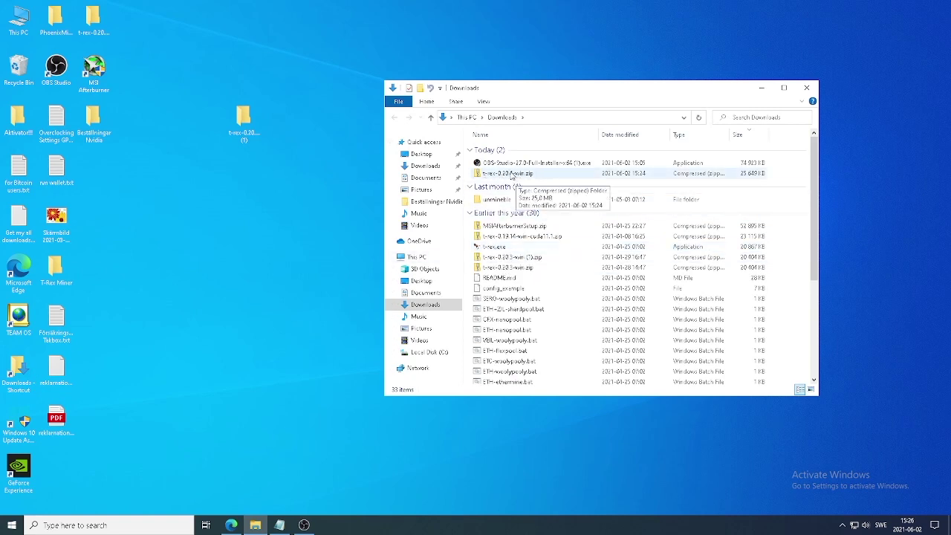
right_click(510, 174)
mouse_move(563, 216)
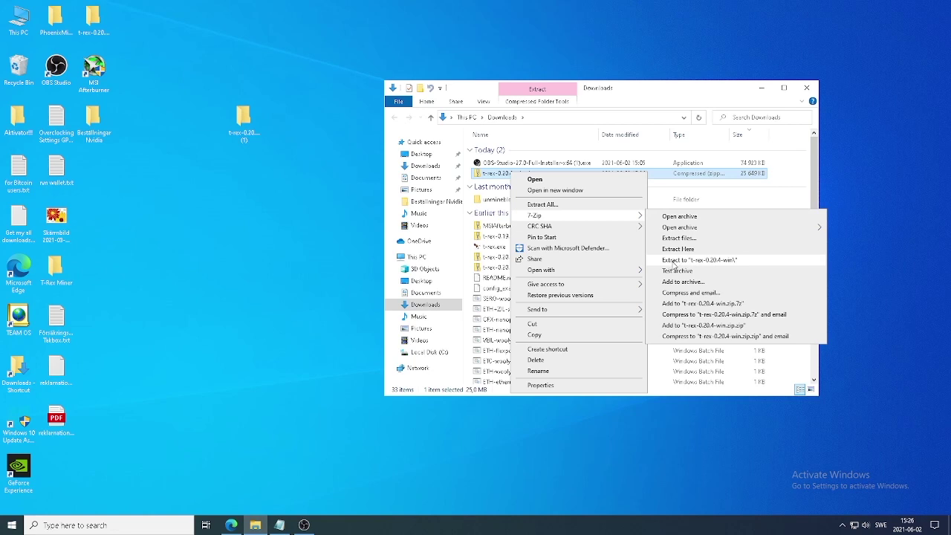
click(675, 264)
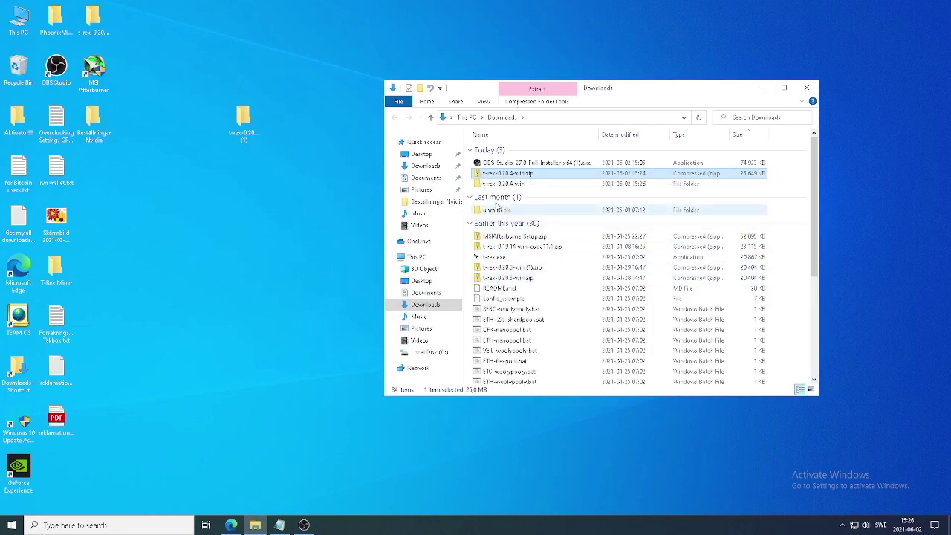
drag(511, 188, 249, 345)
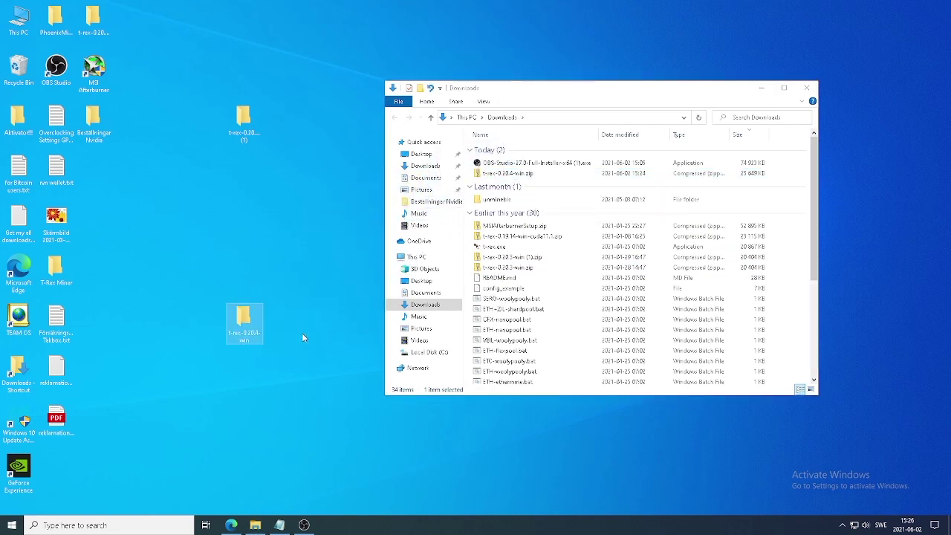
click(761, 88)
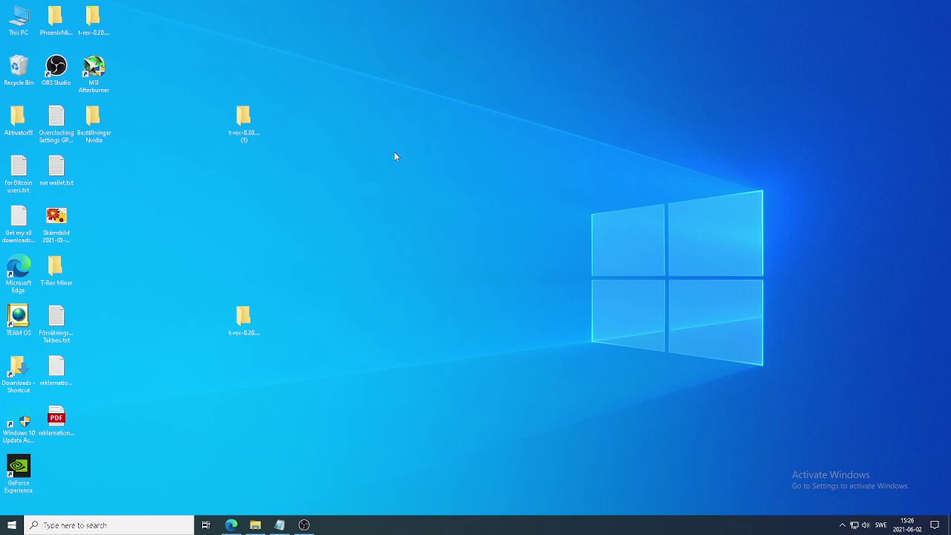
- Edit ETH-ethermine.bat in Notepad, pasting your wallet address over the one after -u
double_click(240, 319)
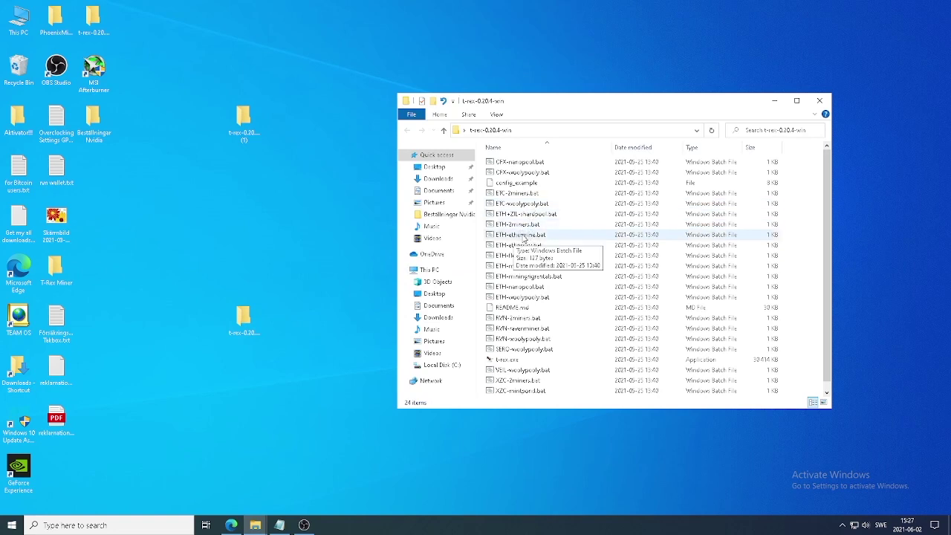
right_click(523, 236)
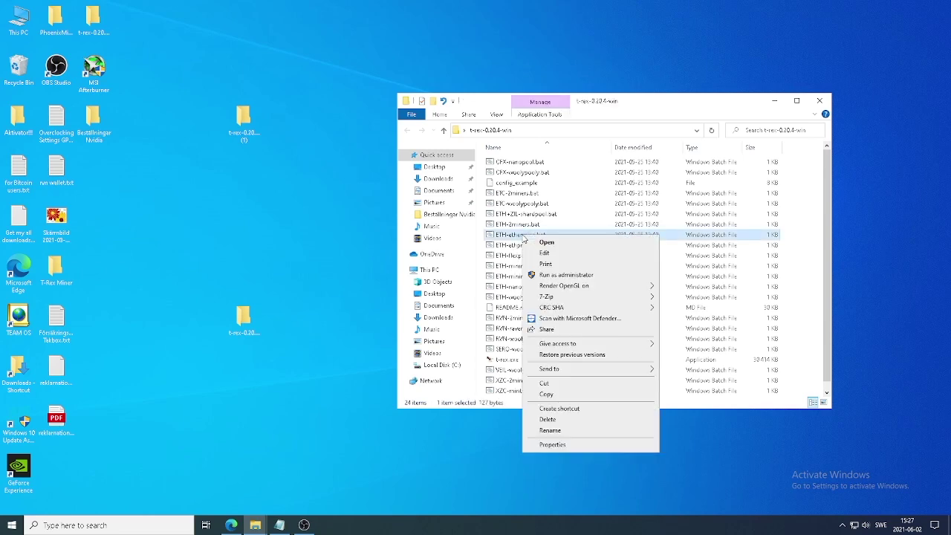
click(546, 253)
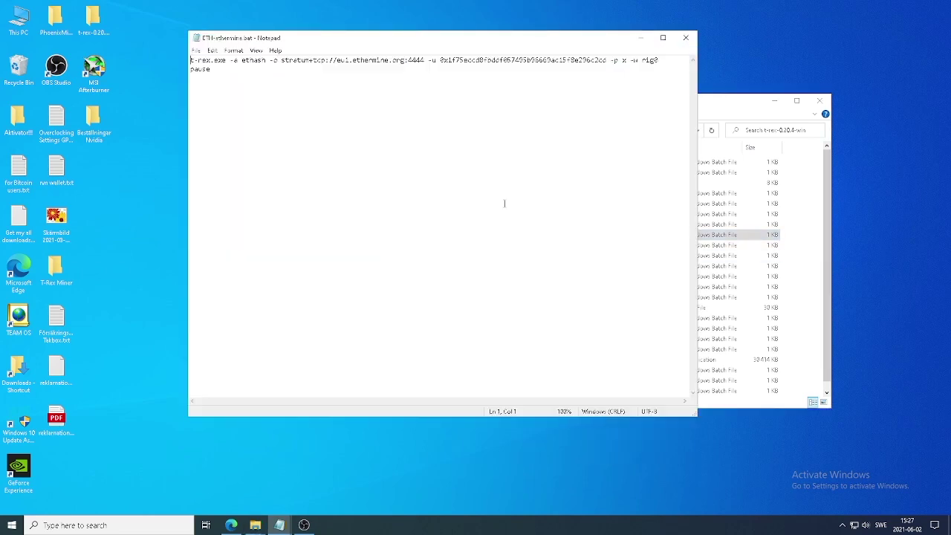
drag(392, 39, 477, 114)
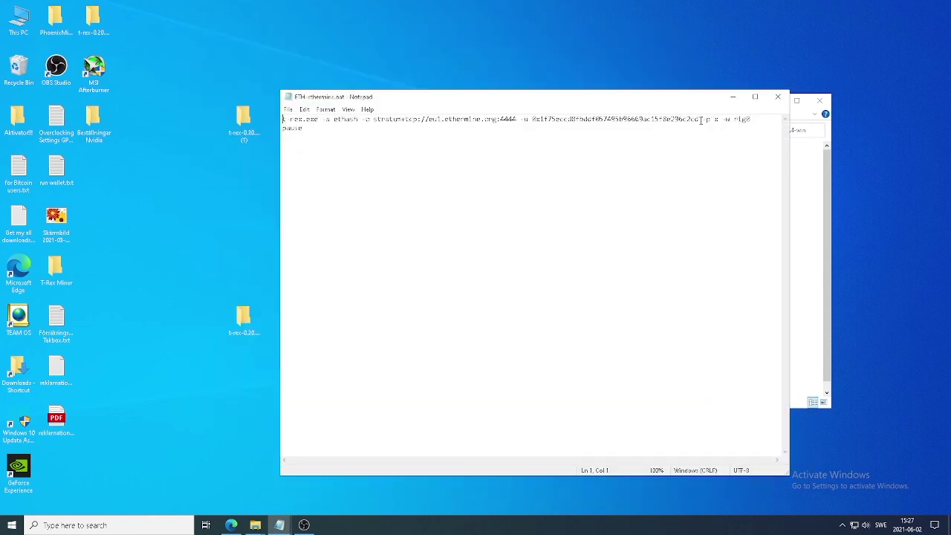
drag(699, 119, 532, 119)
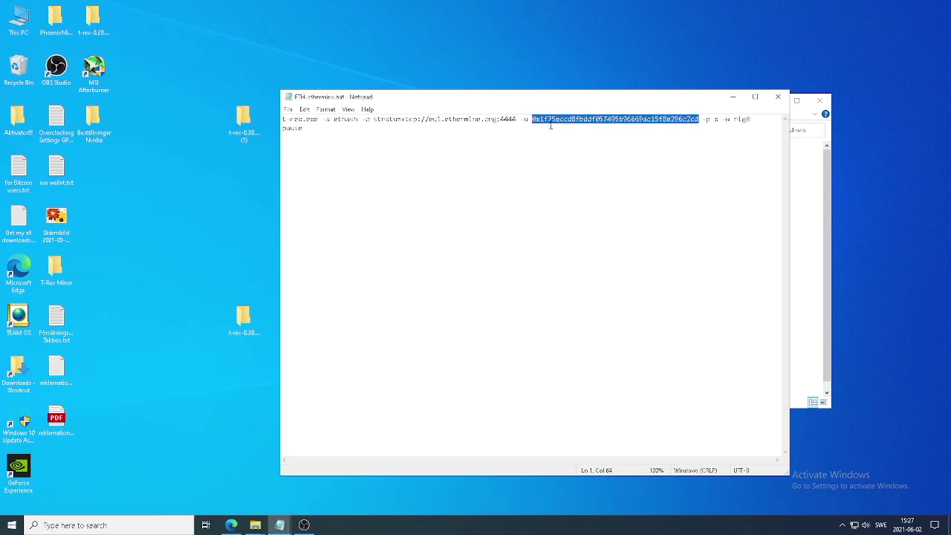
text(0xa36e121f4225a1186e765d20f3a987d87862c5d9)
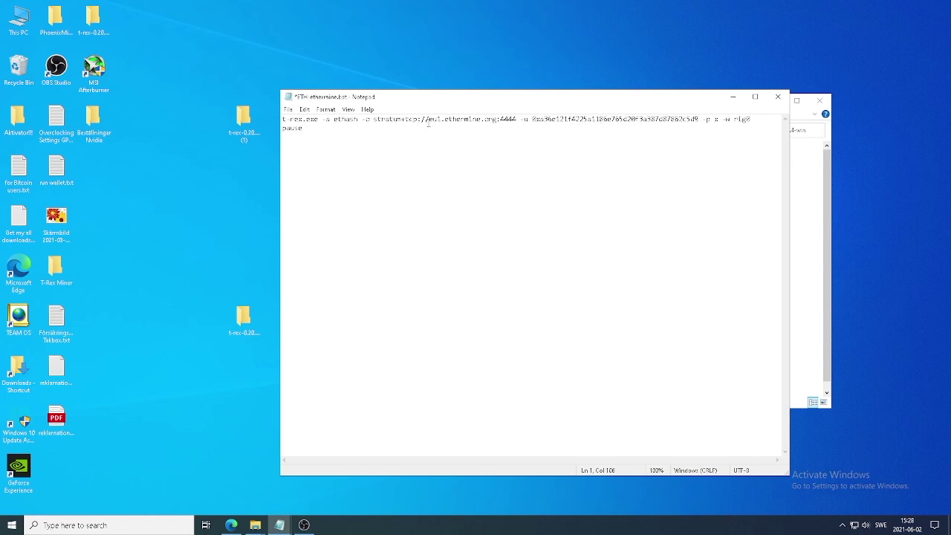
drag(429, 120, 496, 122)
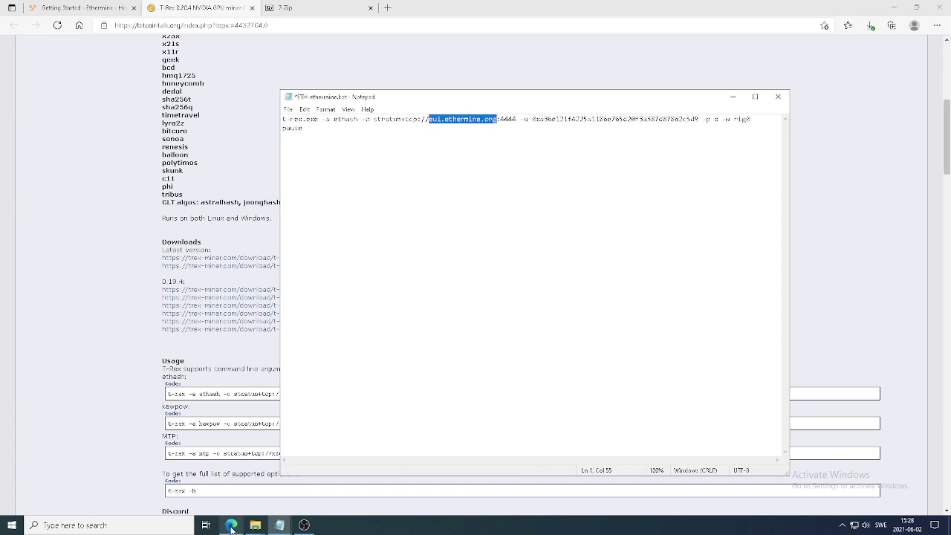
- Copy the Europe server eu1.ethermine.org from Ethermine's How to connect table, then return to Notepad
mouse_move(231, 530)
click(232, 528)
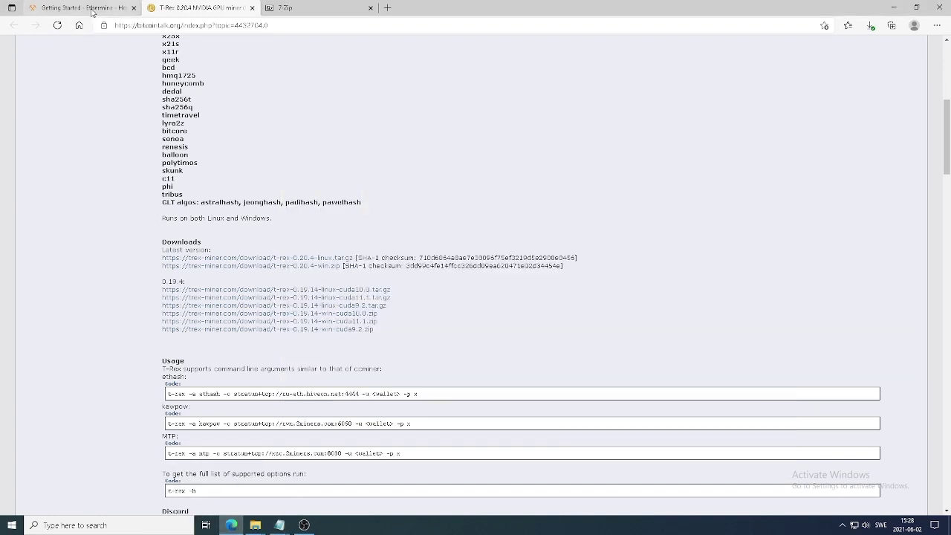
click(93, 9)
scroll(245, 247, down, 2)
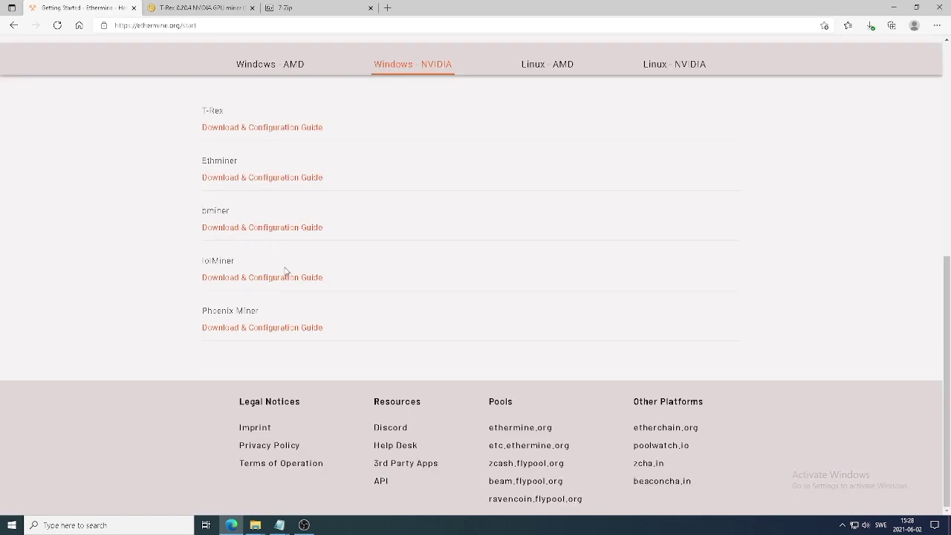
scroll(260, 249, up, 6)
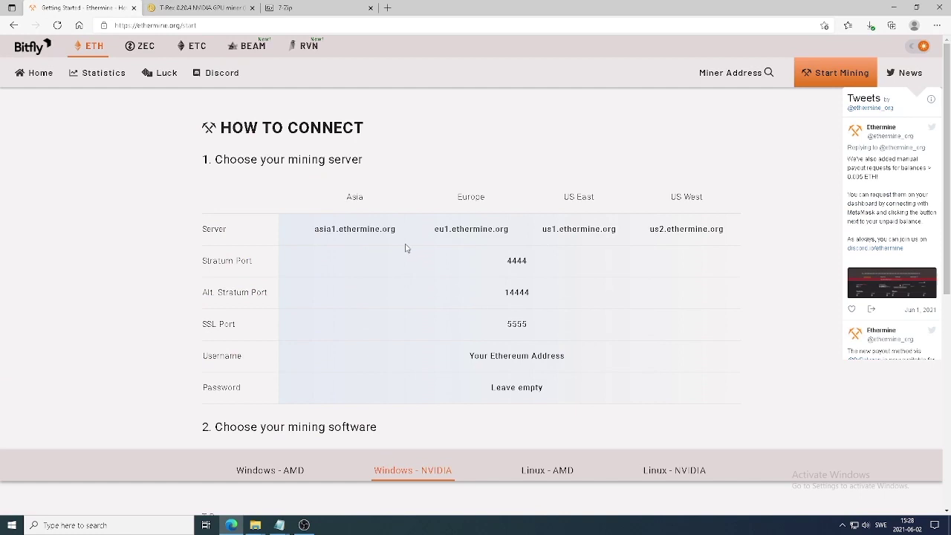
drag(435, 229, 510, 230)
right_click(497, 234)
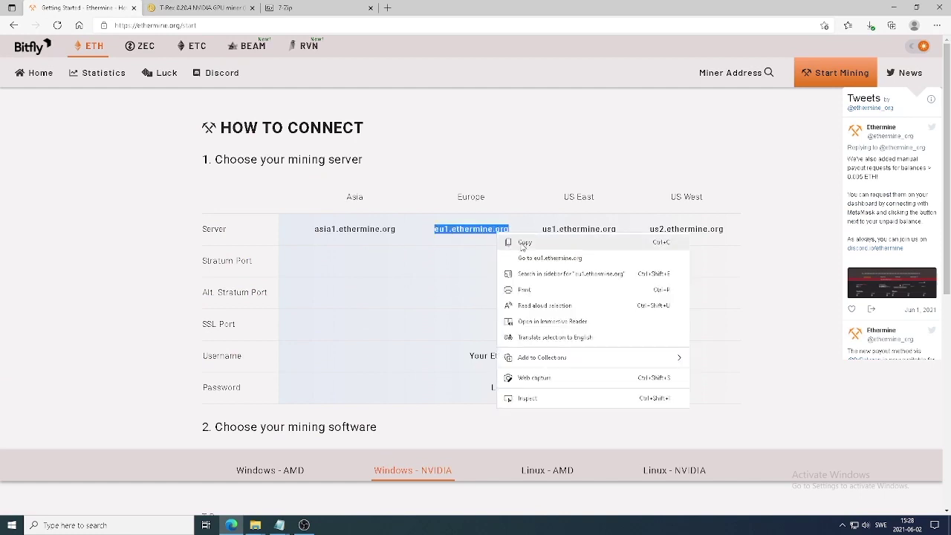
click(525, 246)
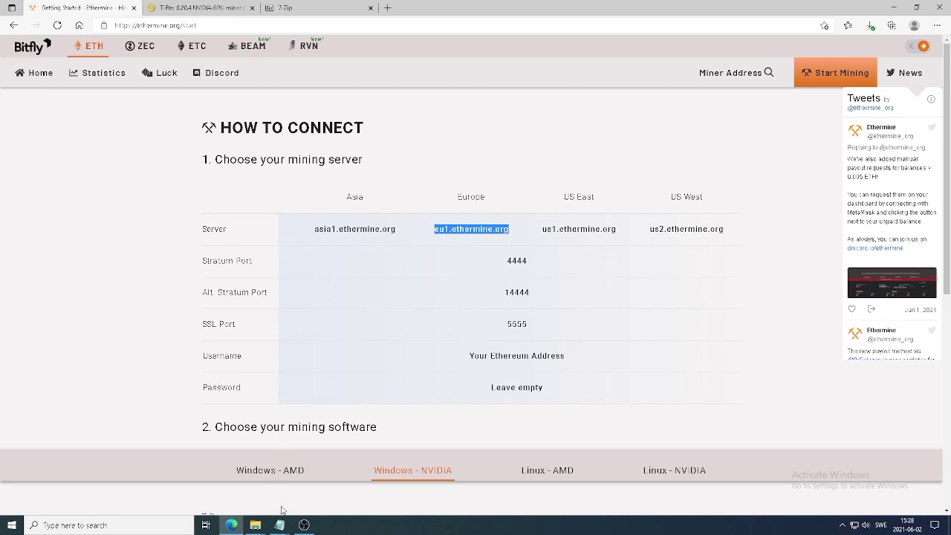
mouse_move(285, 527)
click(319, 488)
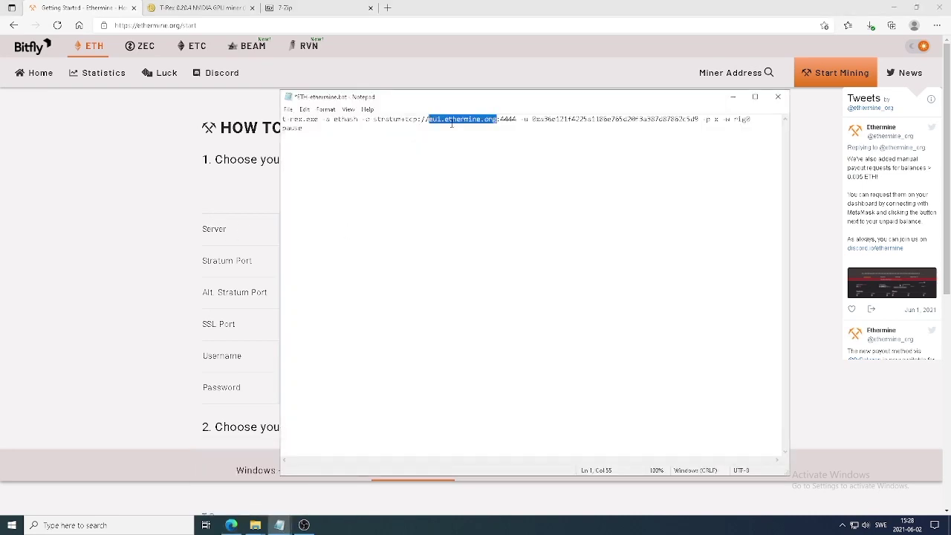
- Replace the pool host with eu1.ethermine.org, finish the worker name with 'eas', and save ETH-ethermine.bat
key(BackSpace)
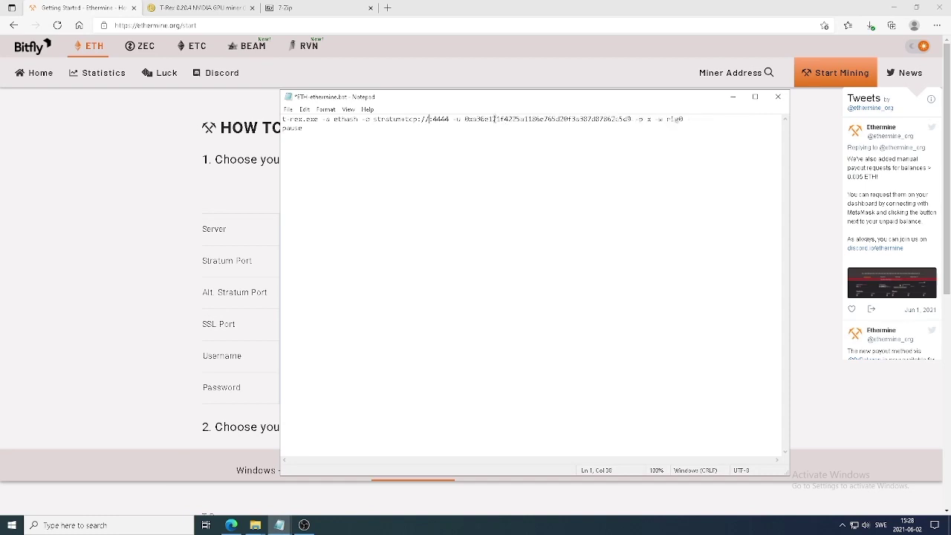
key(ctrl+v)
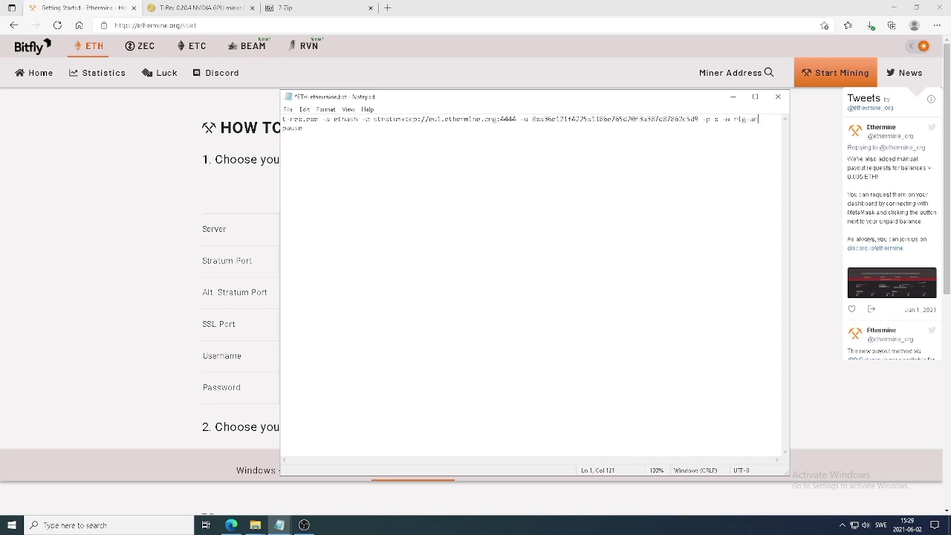
text(eas)
click(778, 97)
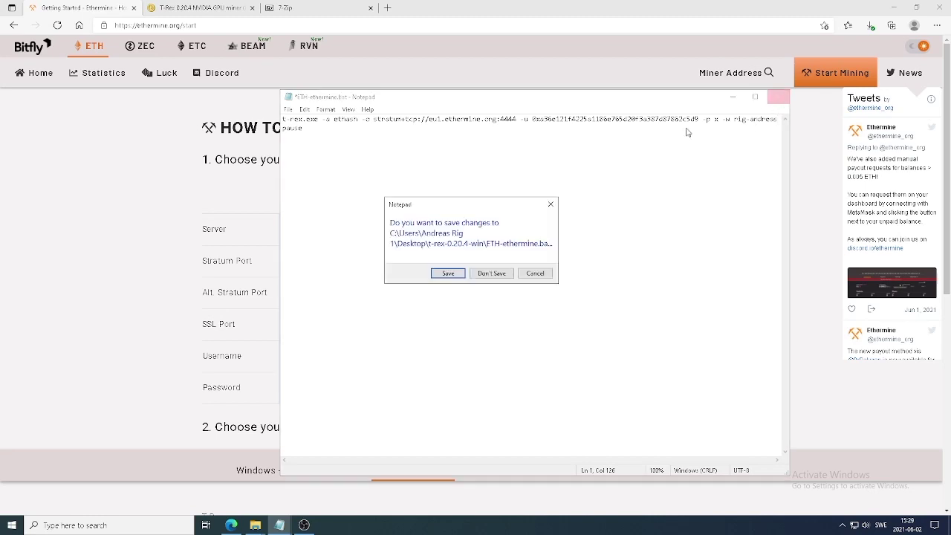
click(450, 274)
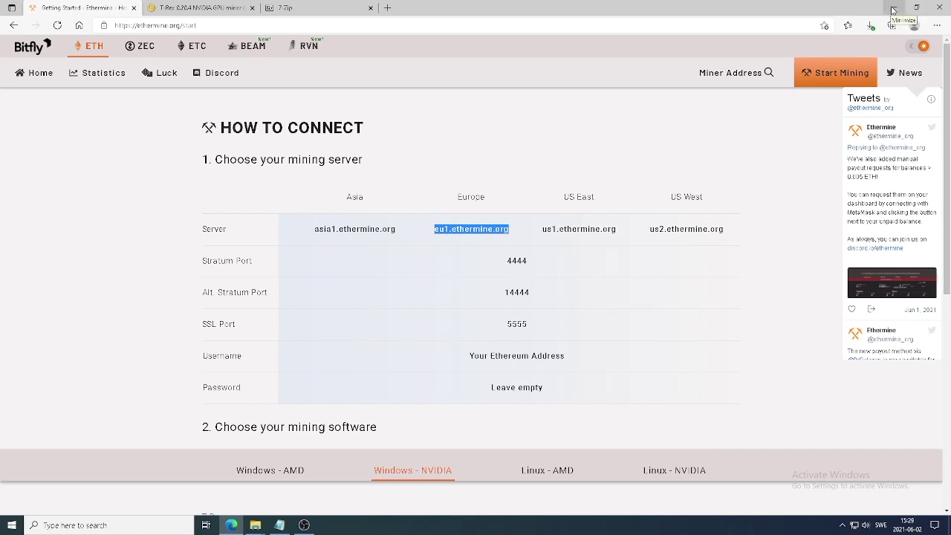
click(893, 10)
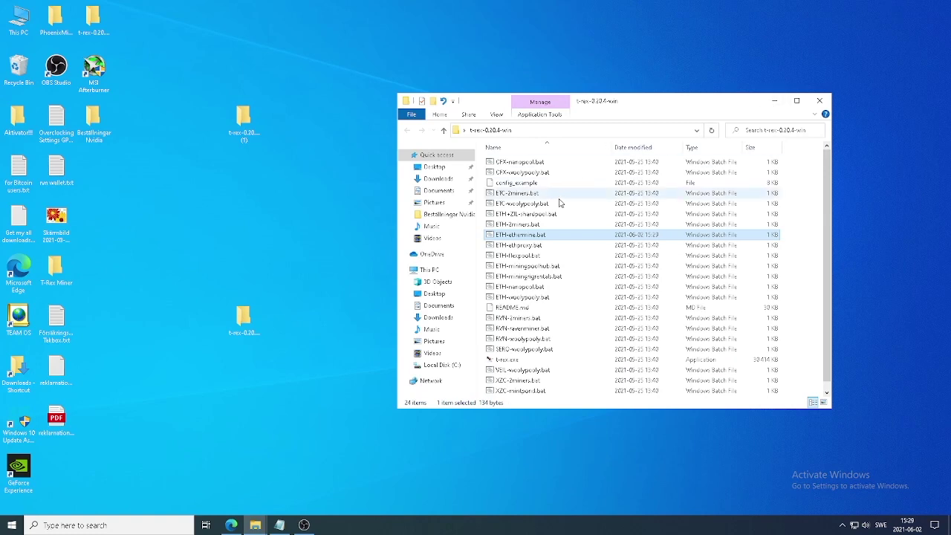
- Launch ETH-ethermine.bat to start T-Rex mining and maximize its console window
double_click(531, 236)
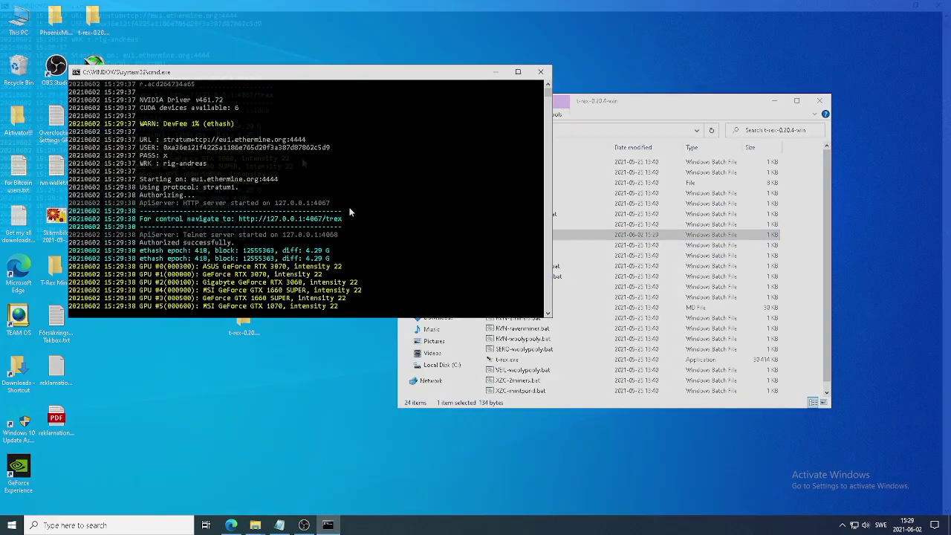
key(super+Up)
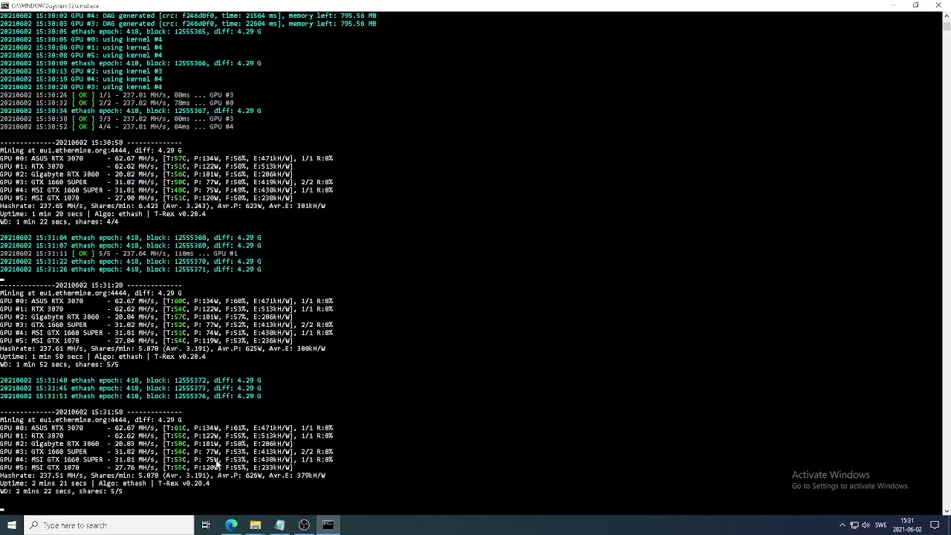
click(233, 523)
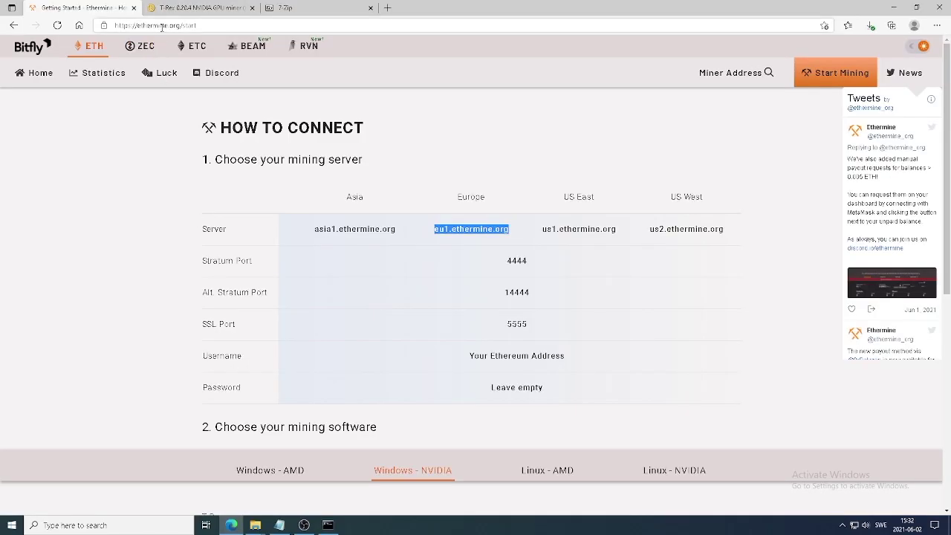
- Open the saved wallet's Ethermine dashboard and check the active worker reporting 238.2 MH/s
scroll(364, 195, down, 1)
scroll(364, 195, up, 1)
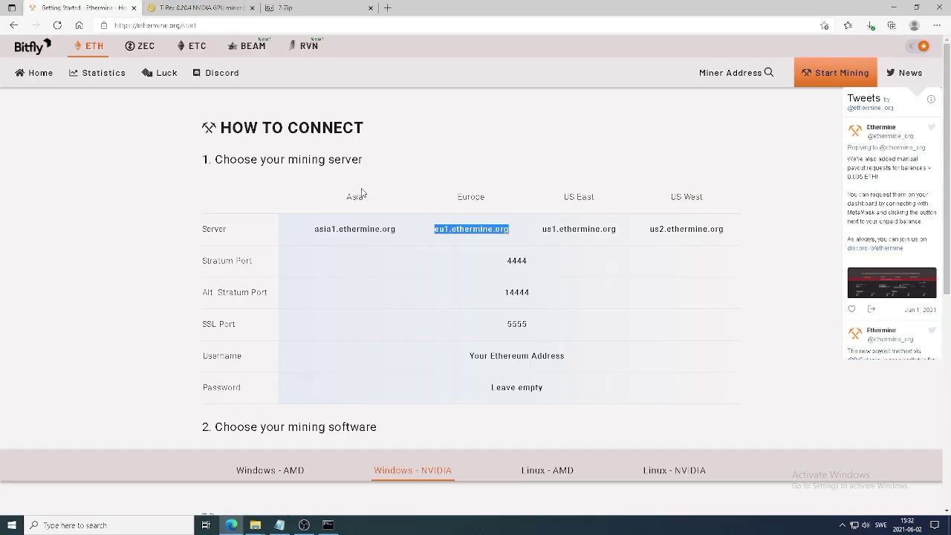
click(731, 72)
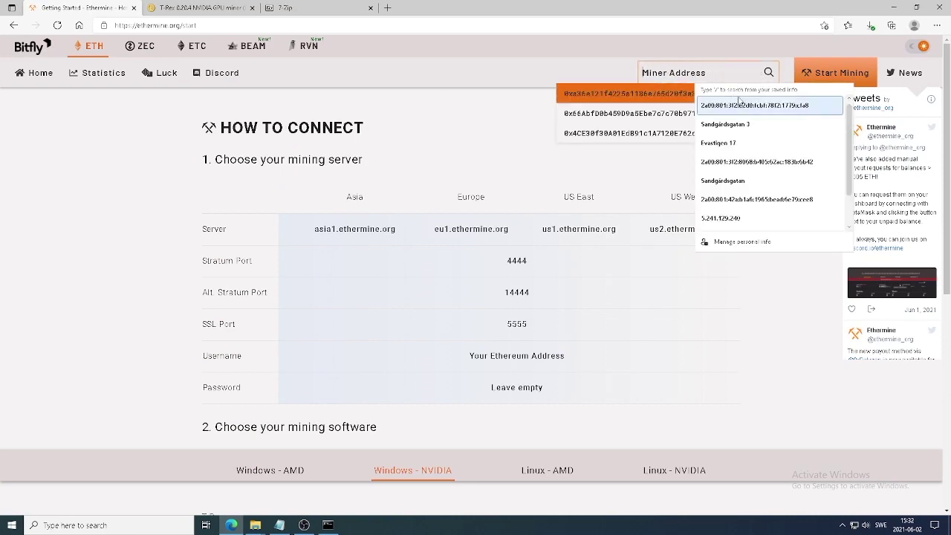
click(654, 94)
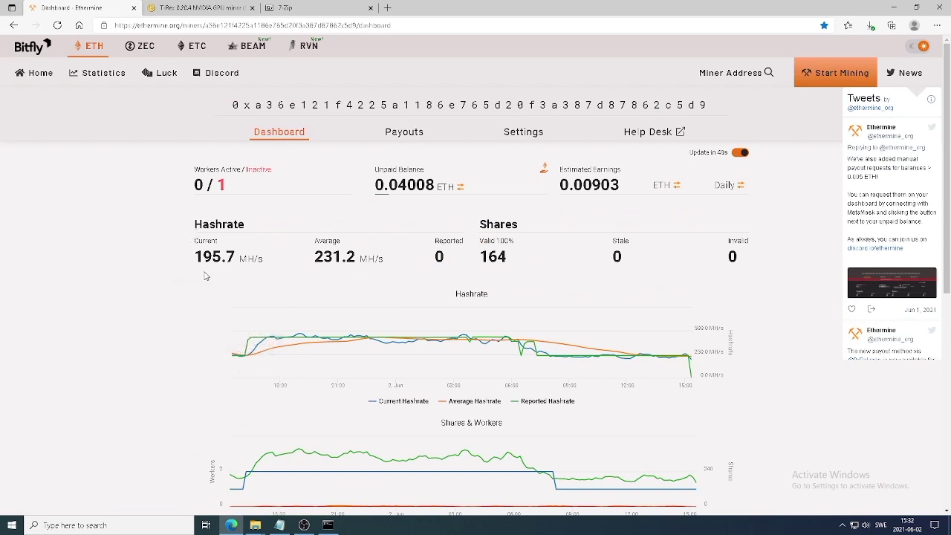
scroll(205, 275, down, 5)
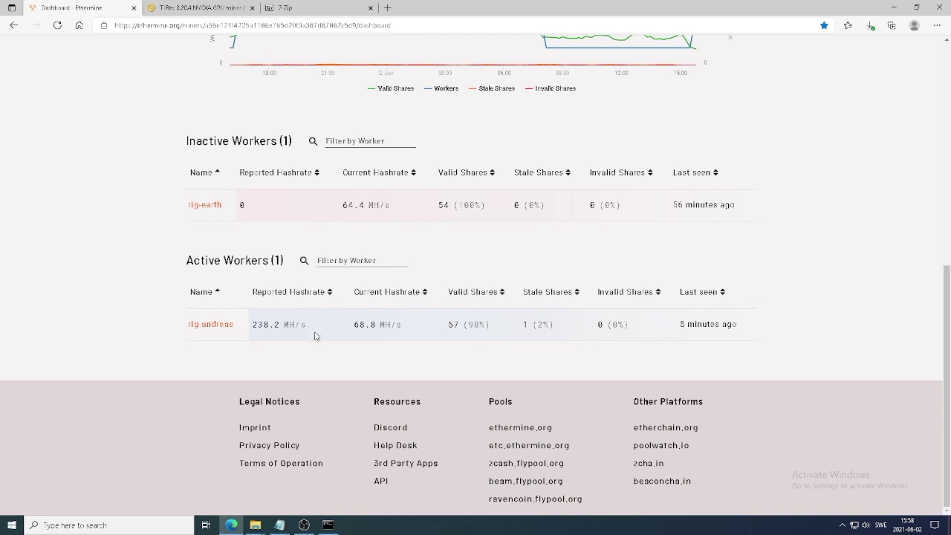
click(386, 9)
- Search Google for 'msi afterburner', open the official msi.com Afterburner page, then minimize the browser
text(go)
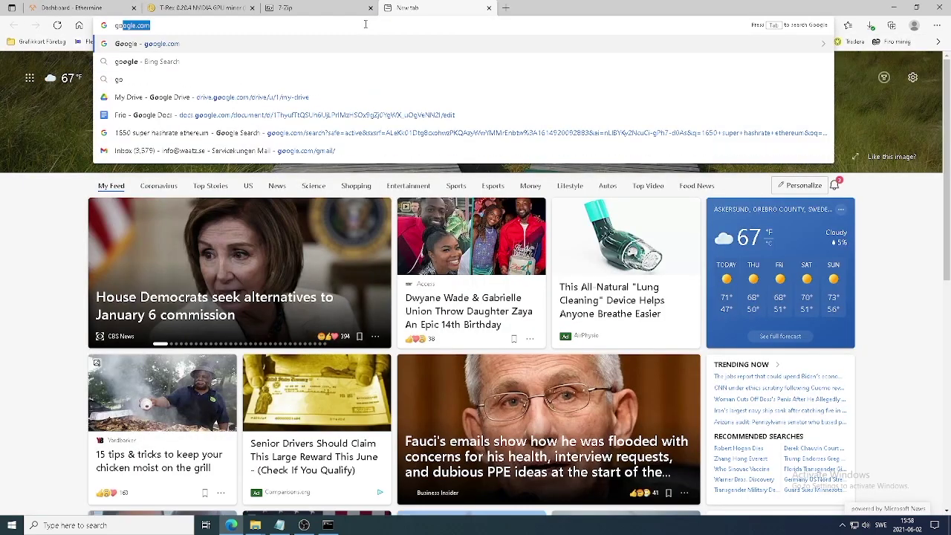
key(Return)
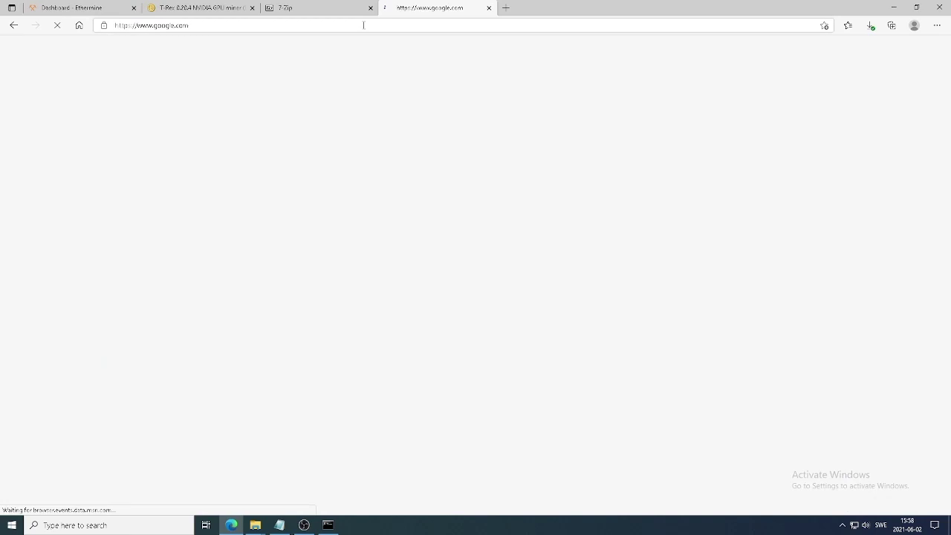
text(msi)
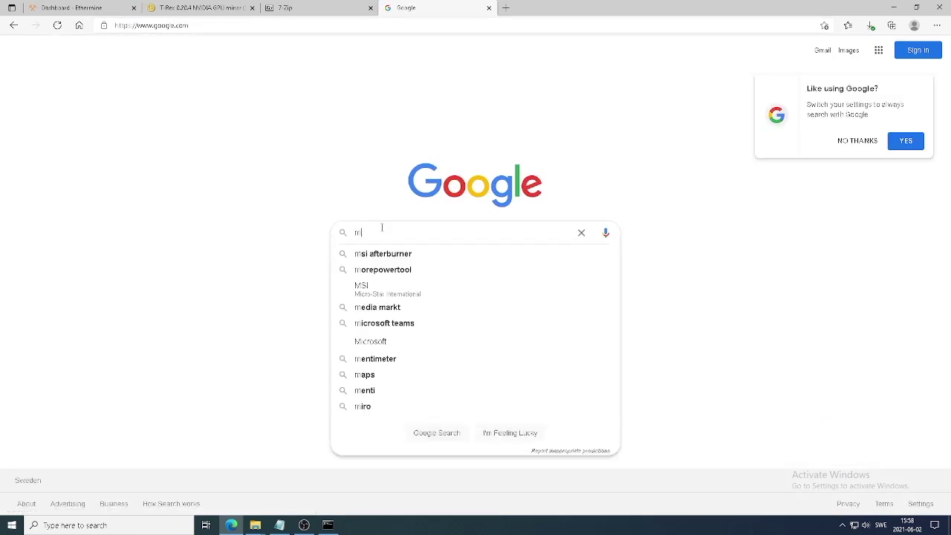
click(380, 252)
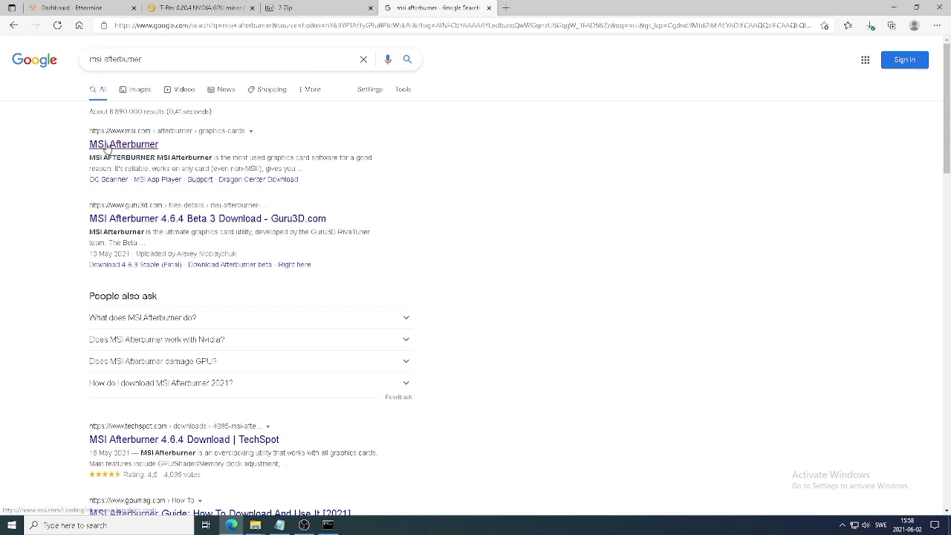
click(144, 146)
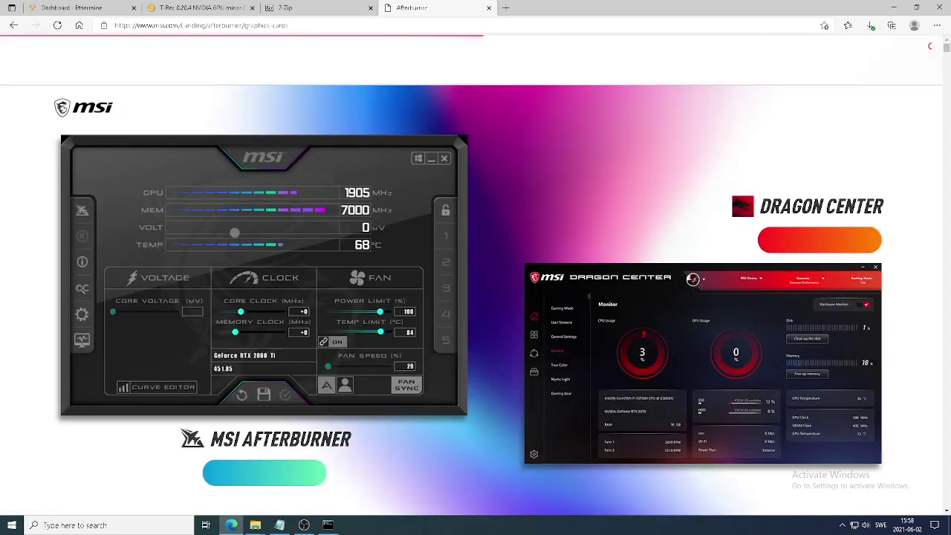
scroll(245, 297, down, 2)
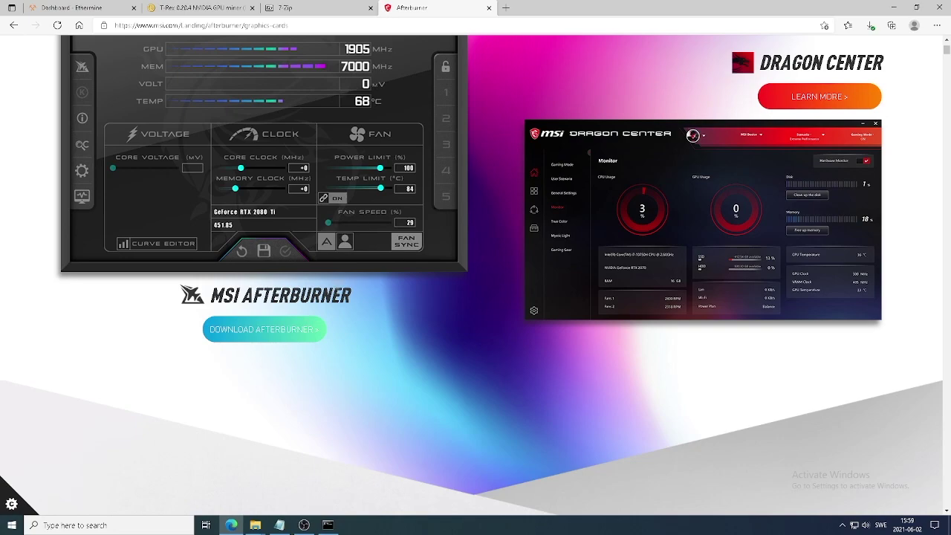
click(895, 8)
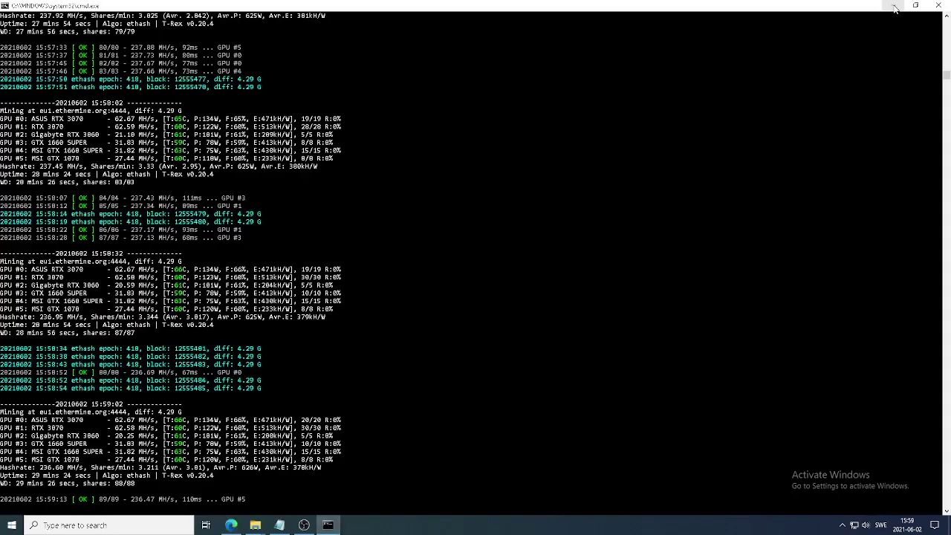
- Launch MSI Afterburner from the desktop, allow it through UAC, and move its window higher
click(892, 9)
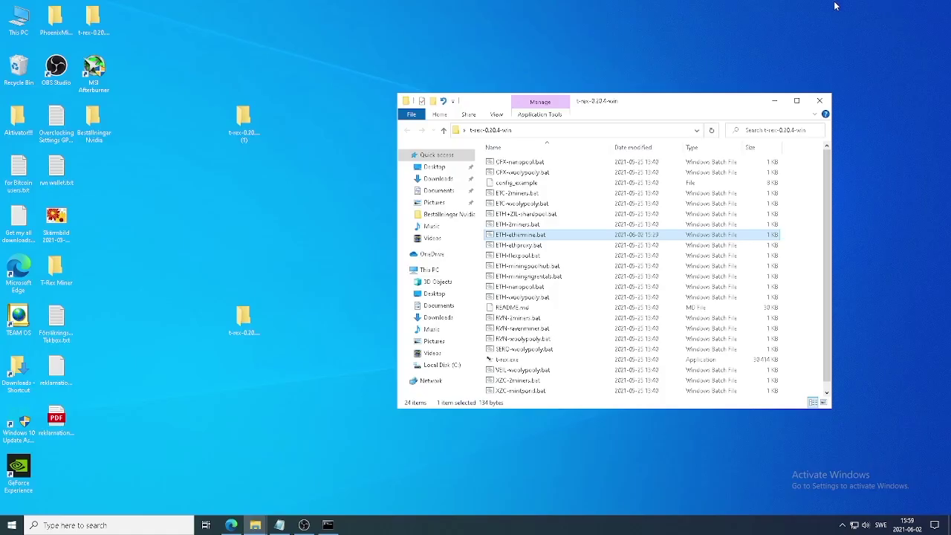
double_click(95, 72)
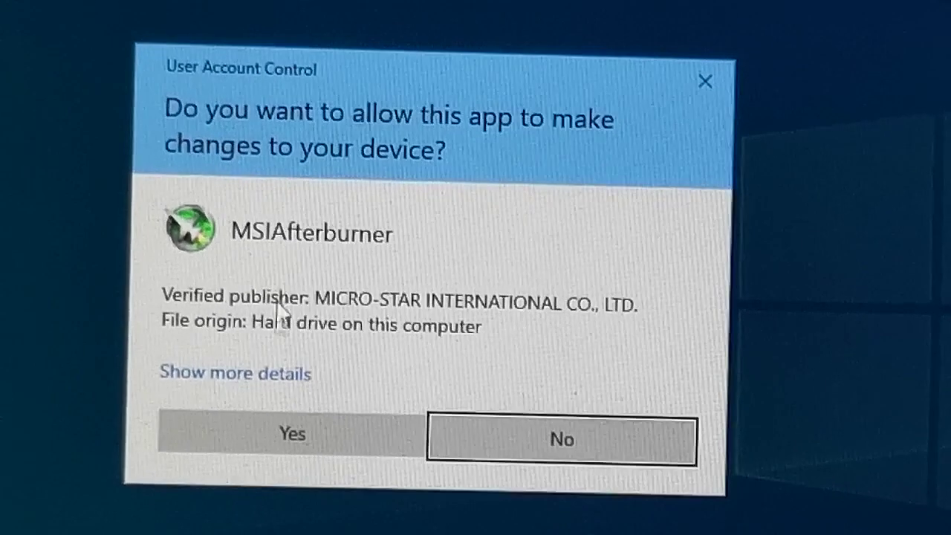
click(284, 436)
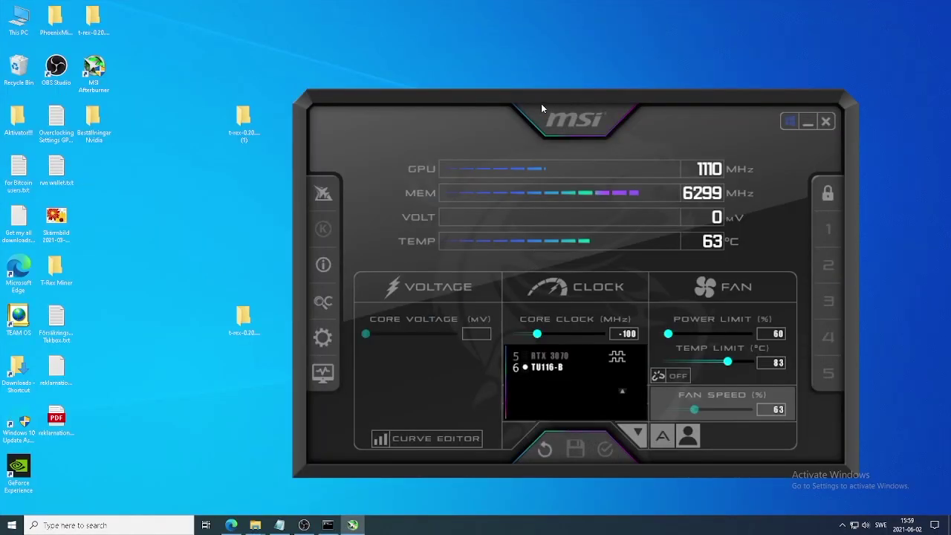
drag(543, 109, 547, 71)
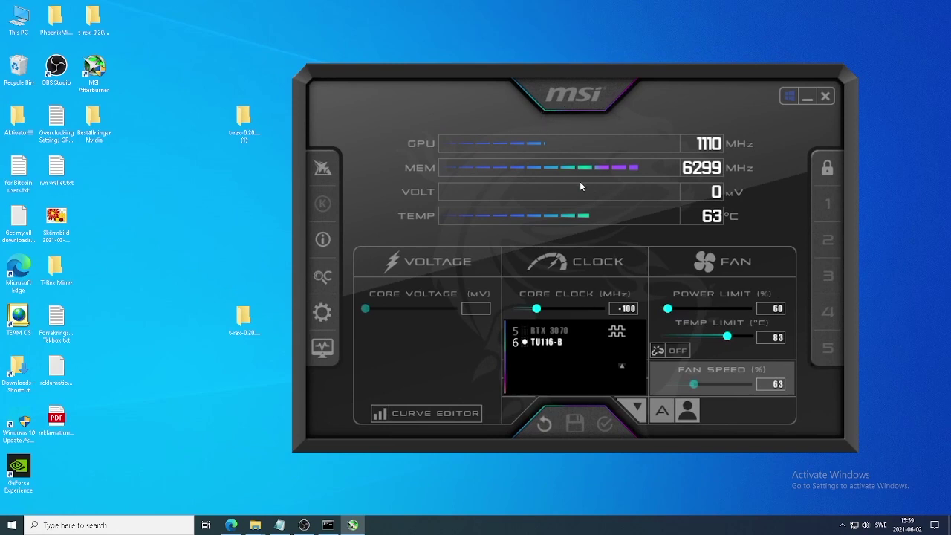
- In Afterburner's User Interface settings, keep the MSI Mystic skin and raise skin scaling to 153%
click(322, 312)
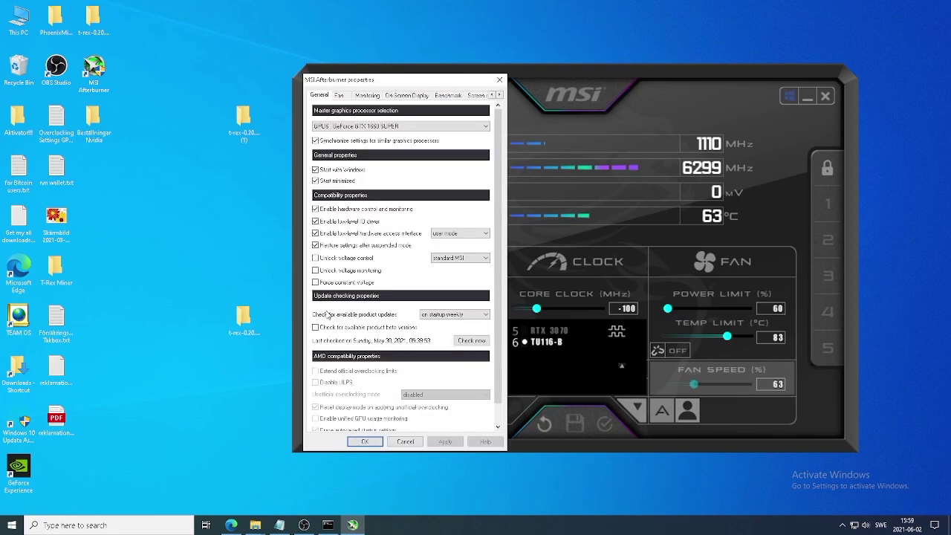
click(500, 96)
click(500, 95)
click(500, 96)
click(500, 95)
click(464, 95)
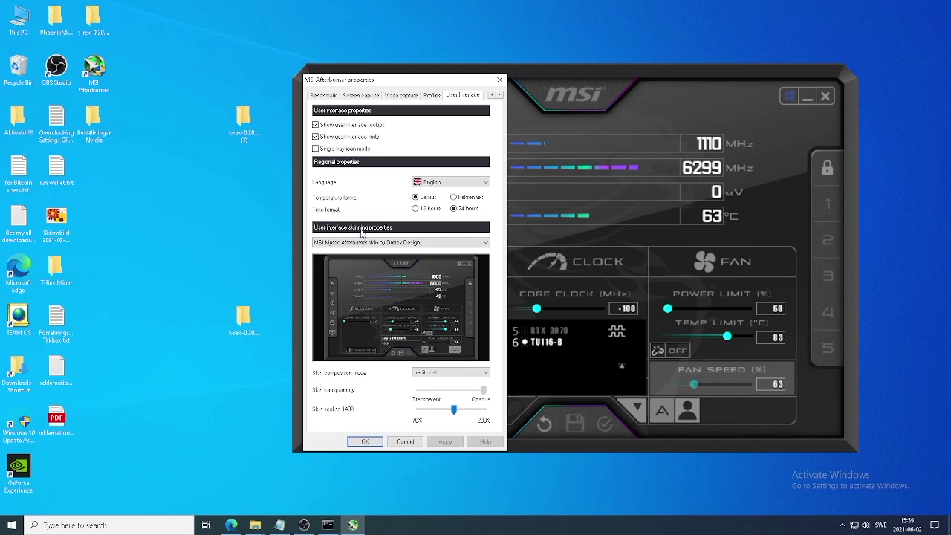
click(415, 245)
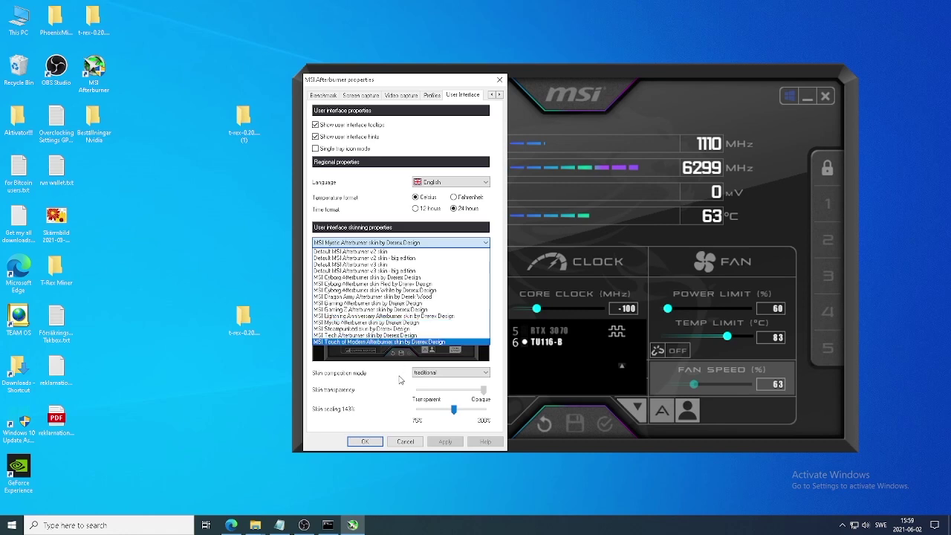
click(399, 375)
drag(455, 410, 456, 412)
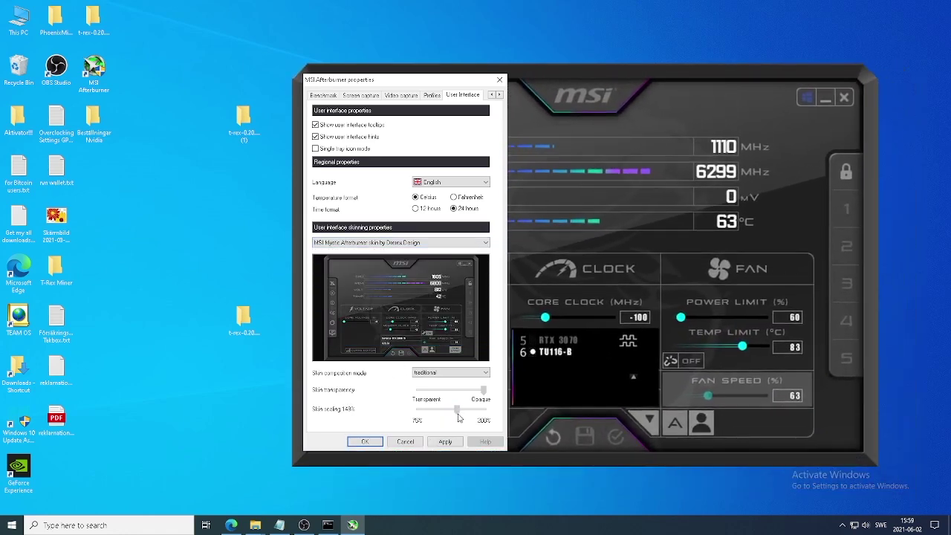
click(442, 441)
click(364, 442)
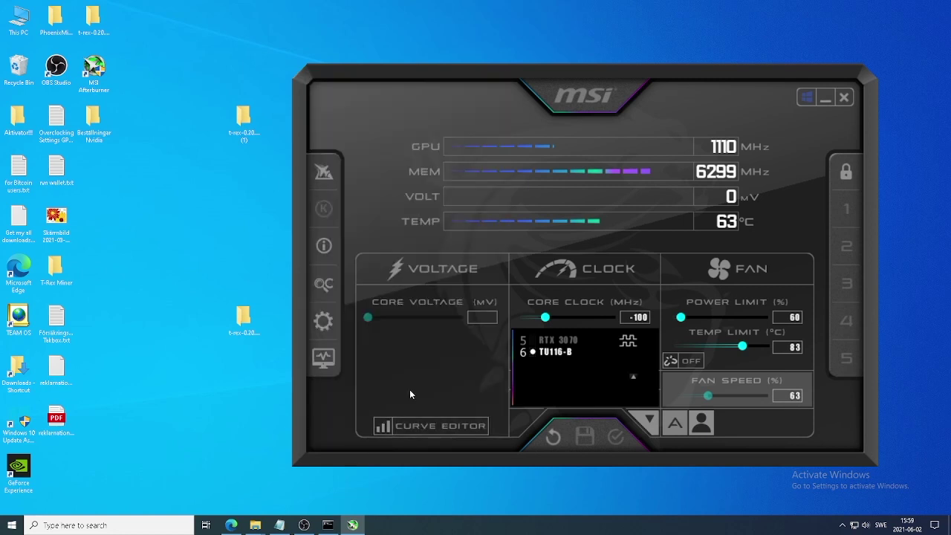
- Switch Afterburner to the RTX 3070, showing core -502, memory +1350 and power limit 56%
drag(587, 90, 546, 56)
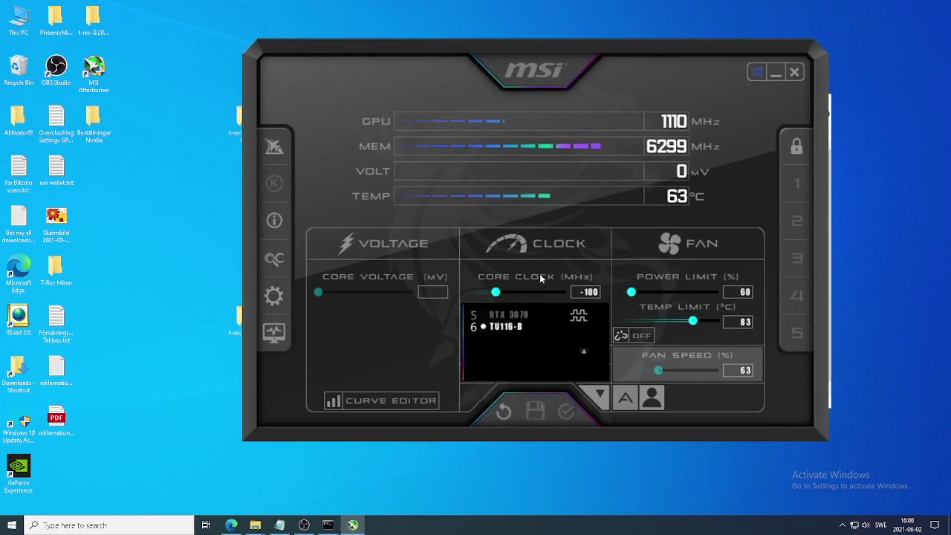
click(598, 396)
click(597, 396)
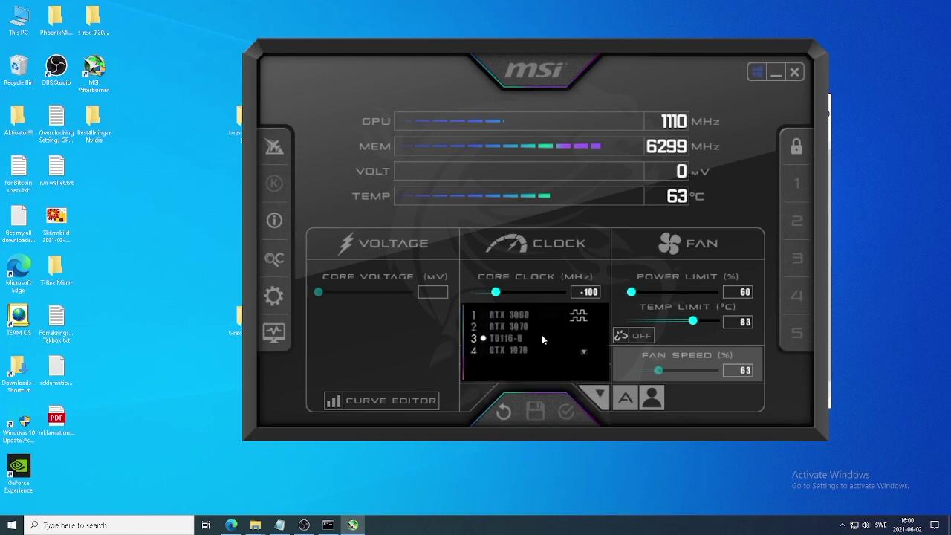
click(510, 313)
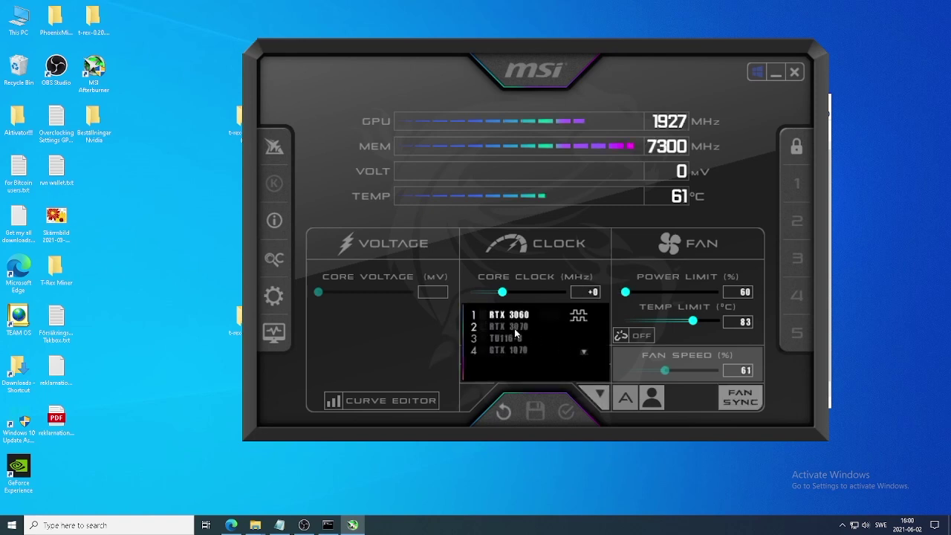
click(514, 328)
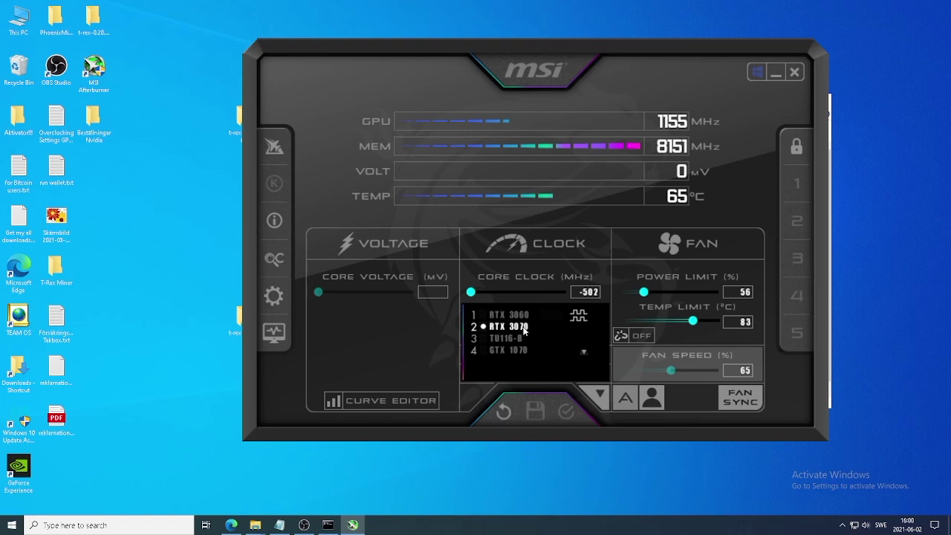
click(600, 394)
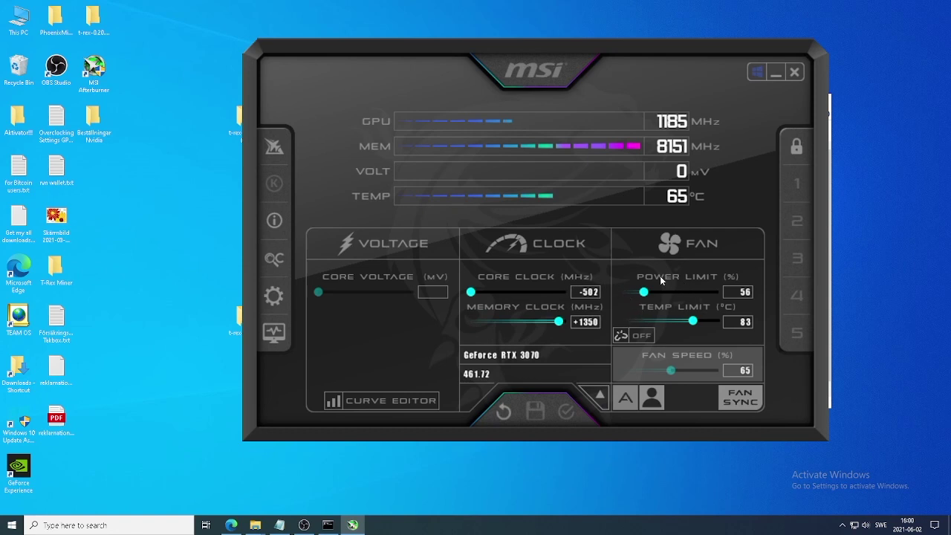
click(231, 524)
- In a new tab, search Google for NiceHash overclock settings
click(507, 9)
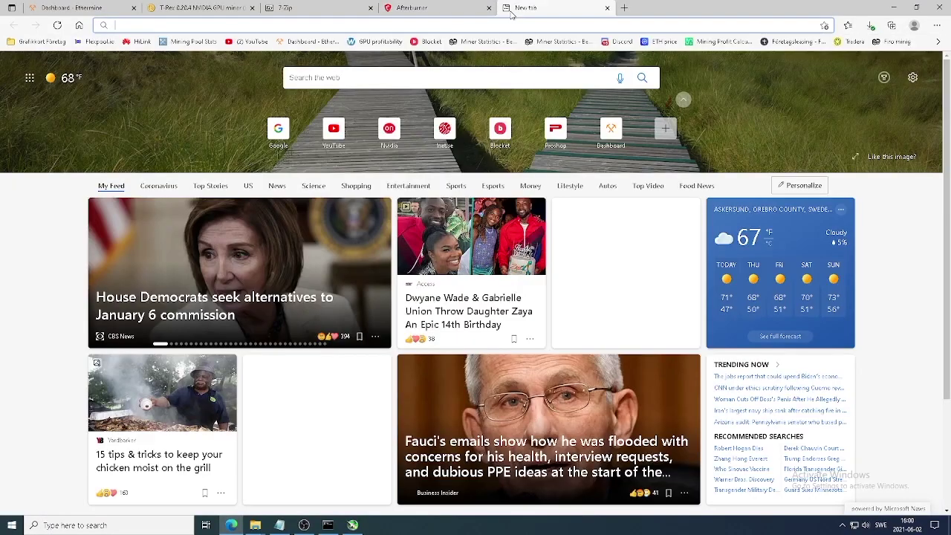
click(462, 25)
text(google.com)
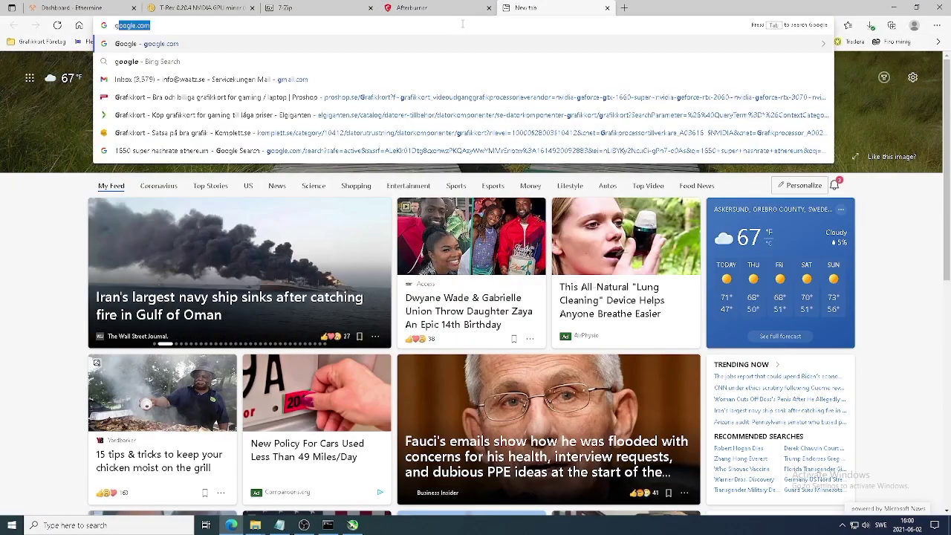
key(Return)
click(378, 226)
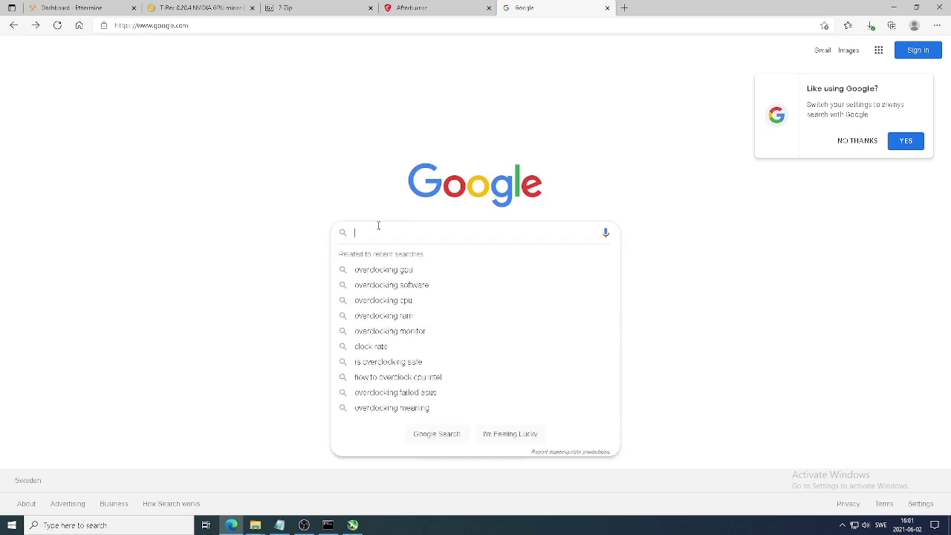
text(overcl)
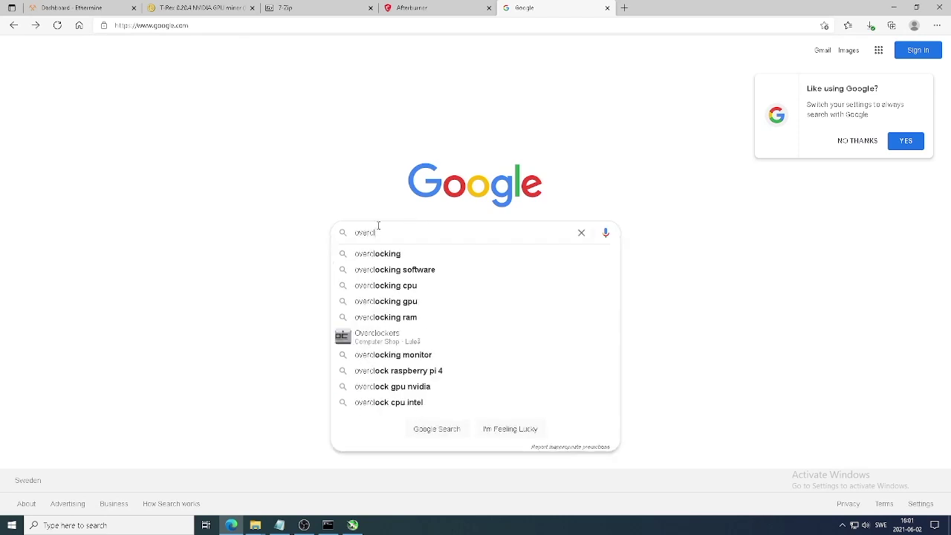
text(ocking setting )
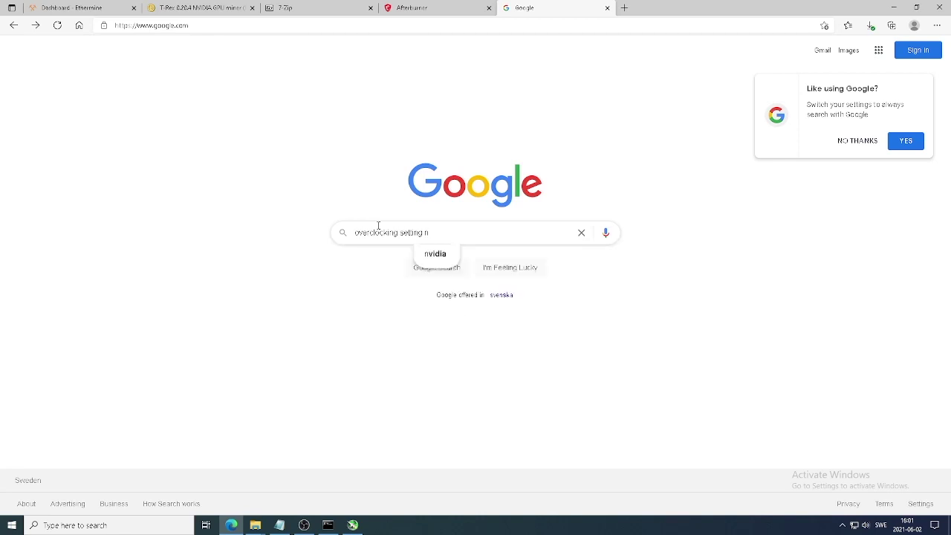
text(nis)
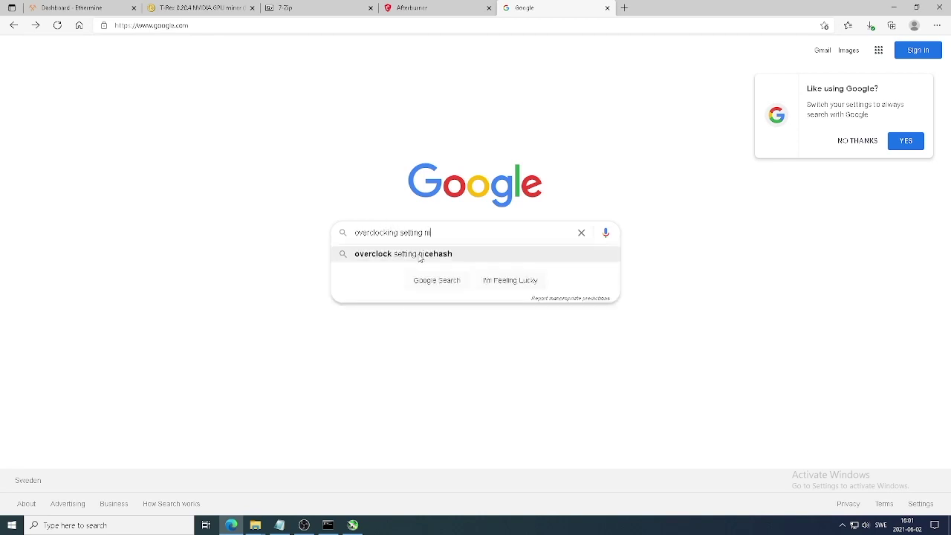
click(405, 253)
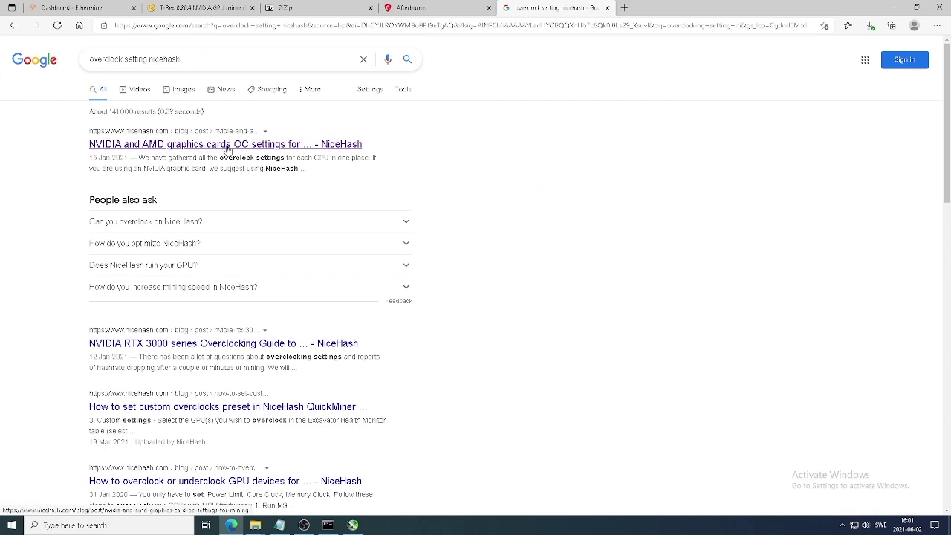
- Open the NiceHash overclock settings article and scroll to its NVIDIA overclock table
click(286, 148)
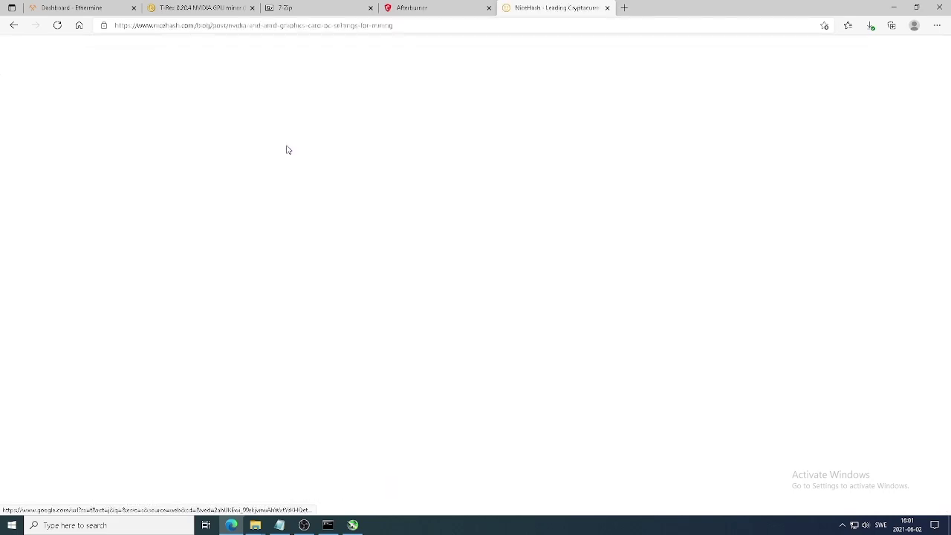
scroll(276, 229, down, 10)
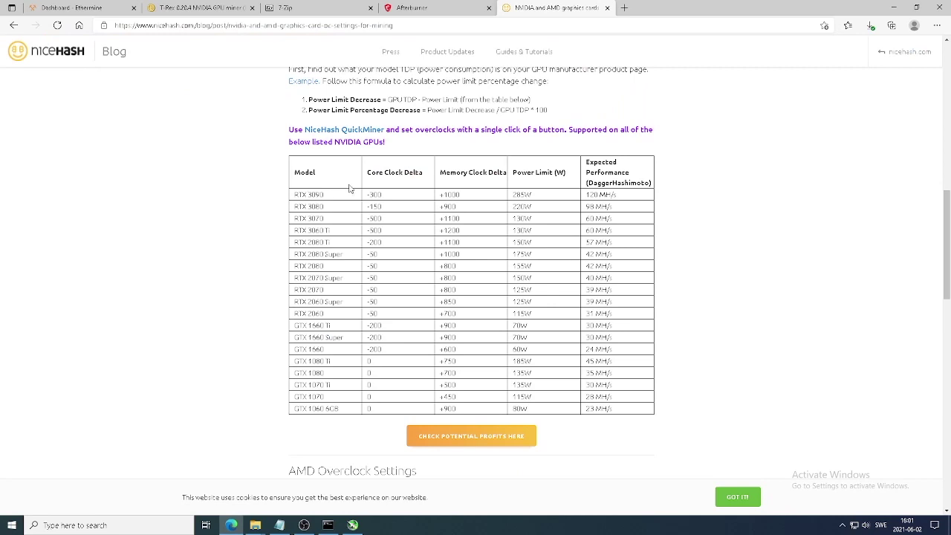
scroll(355, 202, down, 1)
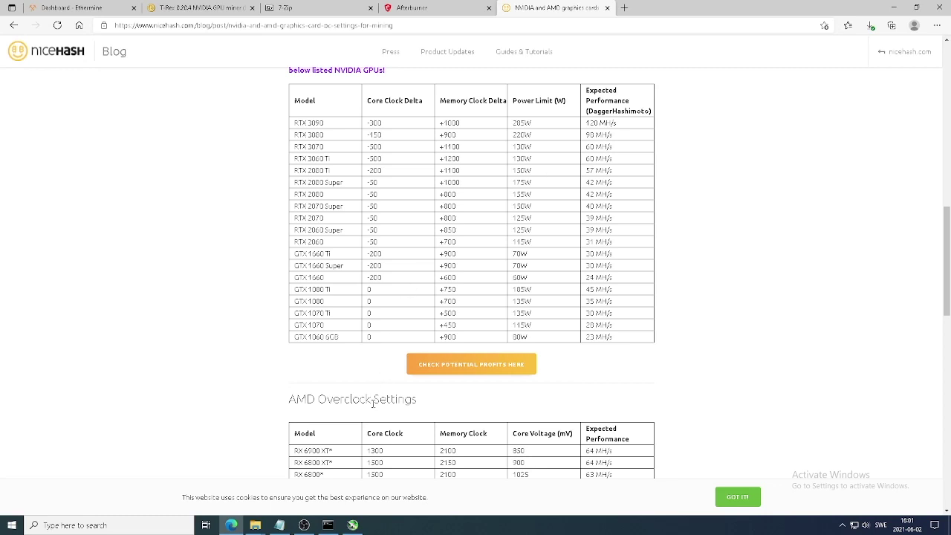
- Set the RTX 3070 fan to 97% manually, then return it to automatic control
click(355, 526)
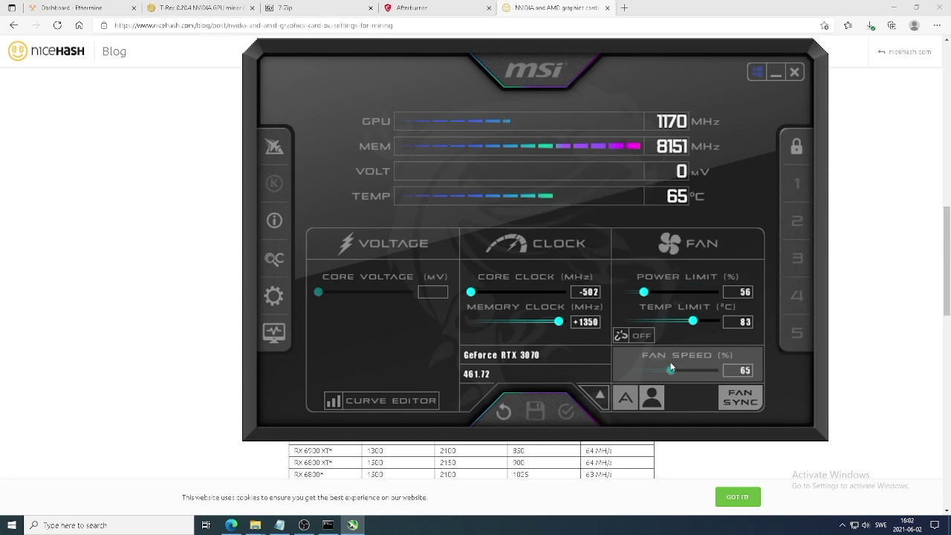
click(624, 399)
drag(672, 370, 715, 370)
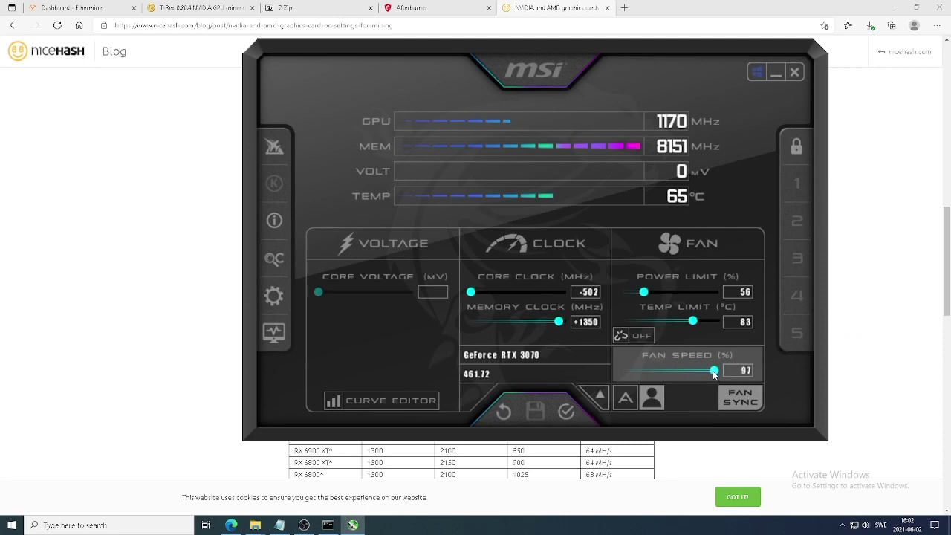
click(627, 398)
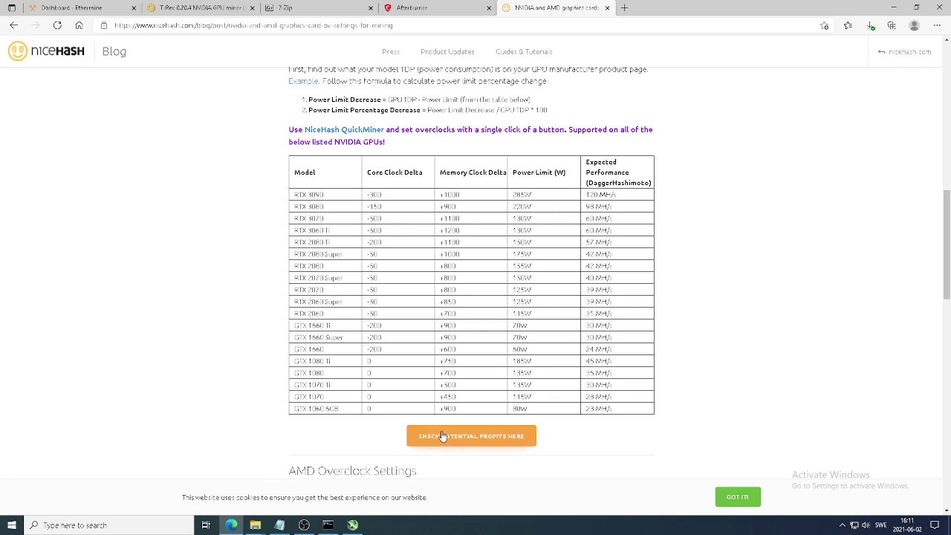
- Bring the T-Rex miner console to the front to check its 214.92 MH/s total hashrate
click(329, 525)
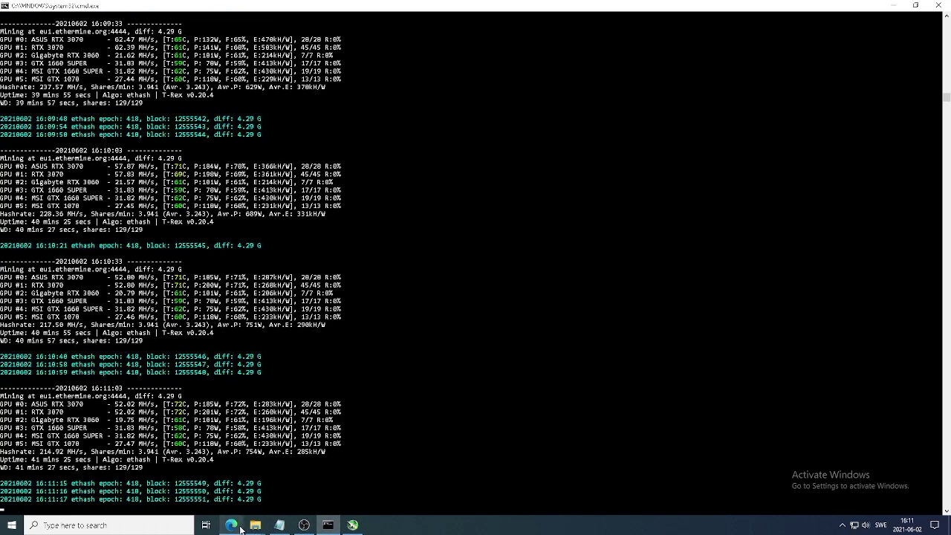
- Return to the NiceHash NVIDIA overclock table in the browser
click(231, 524)
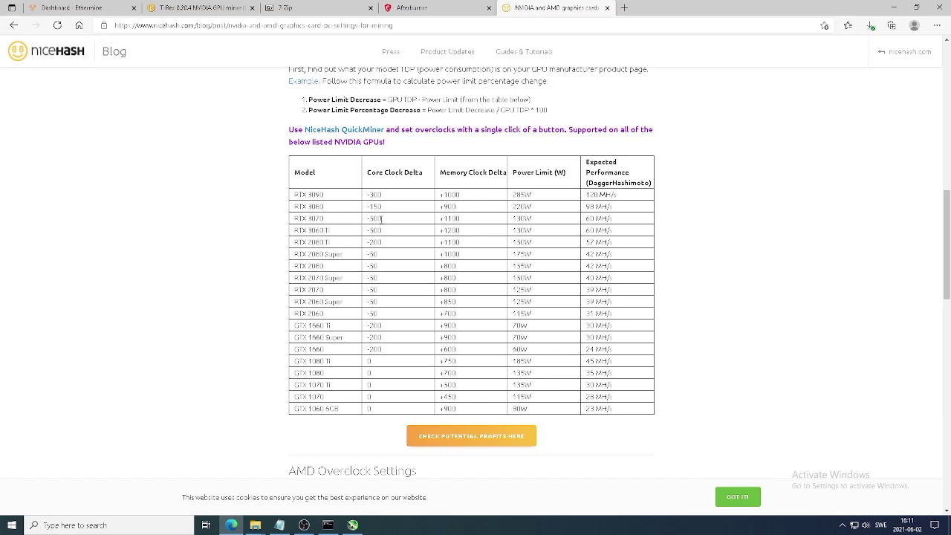
- Select the RTX 3070, drag its core clock to -502, then highlight the blog's +1100 memory value
click(352, 525)
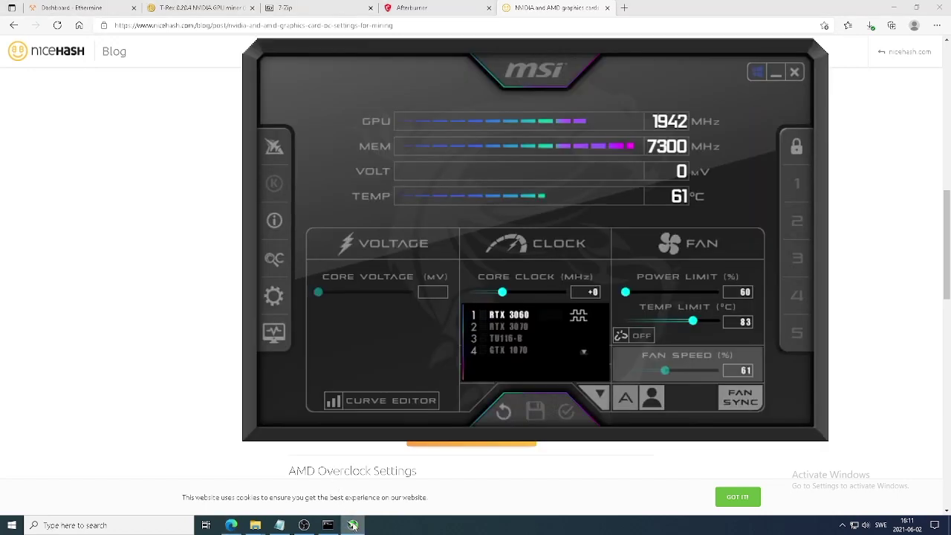
click(605, 394)
click(606, 394)
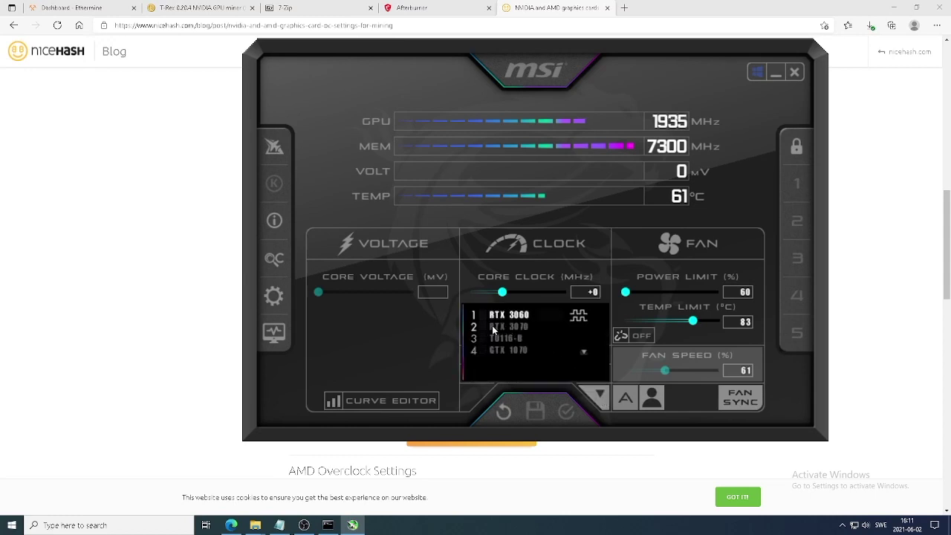
click(515, 327)
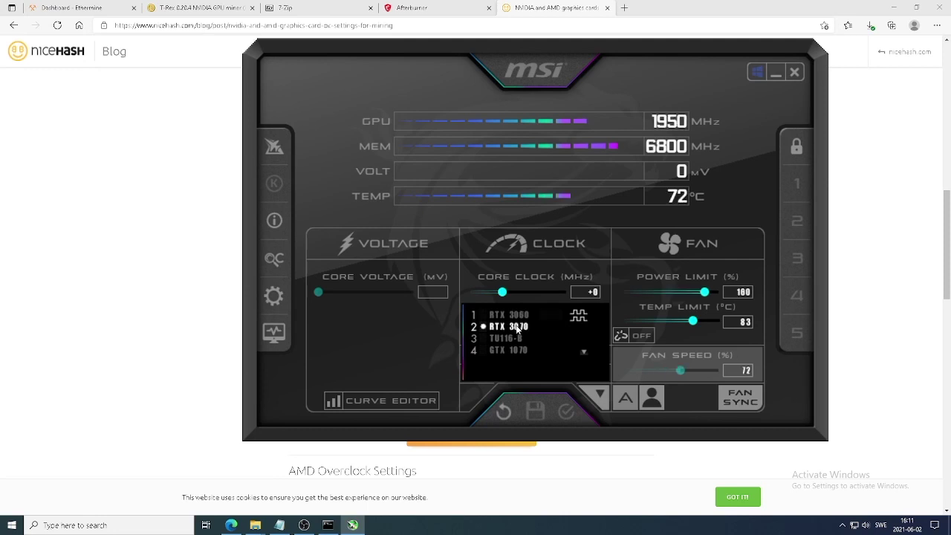
click(600, 395)
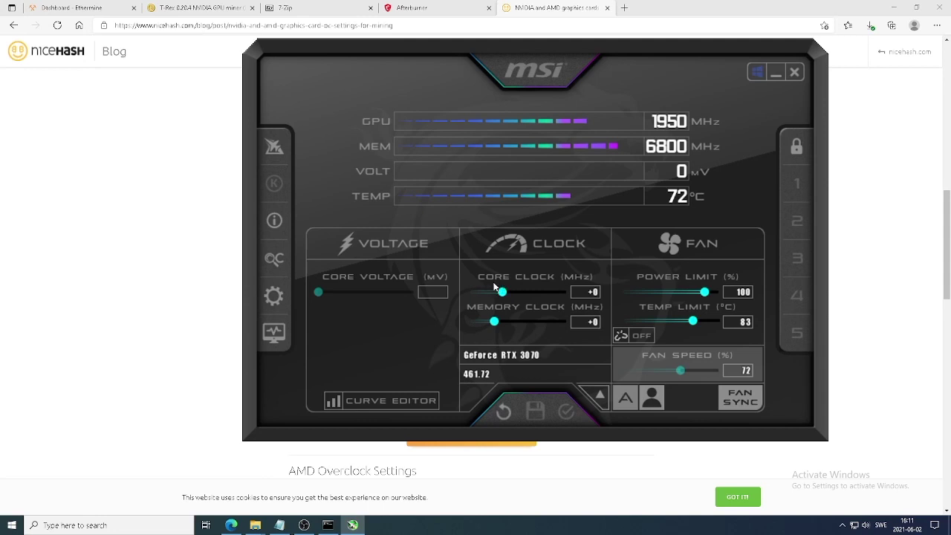
drag(503, 292, 460, 294)
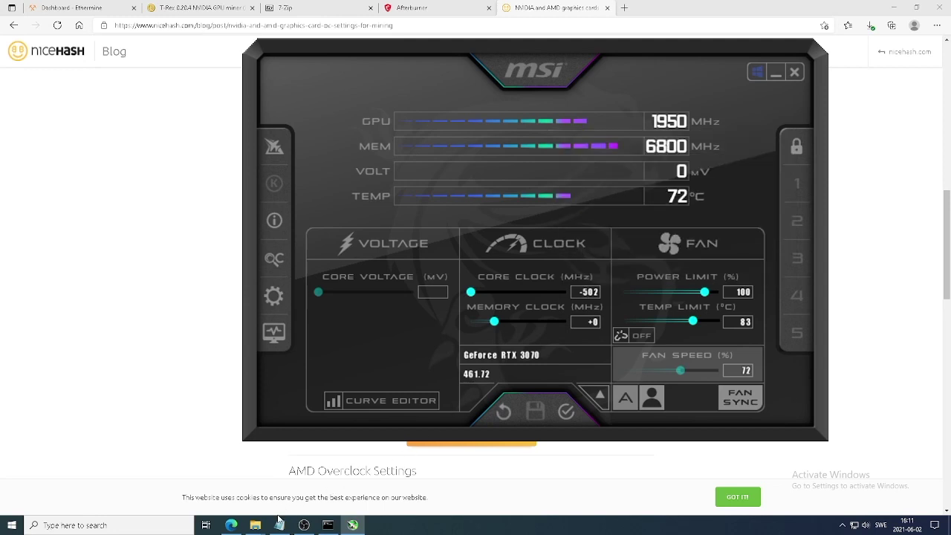
click(231, 524)
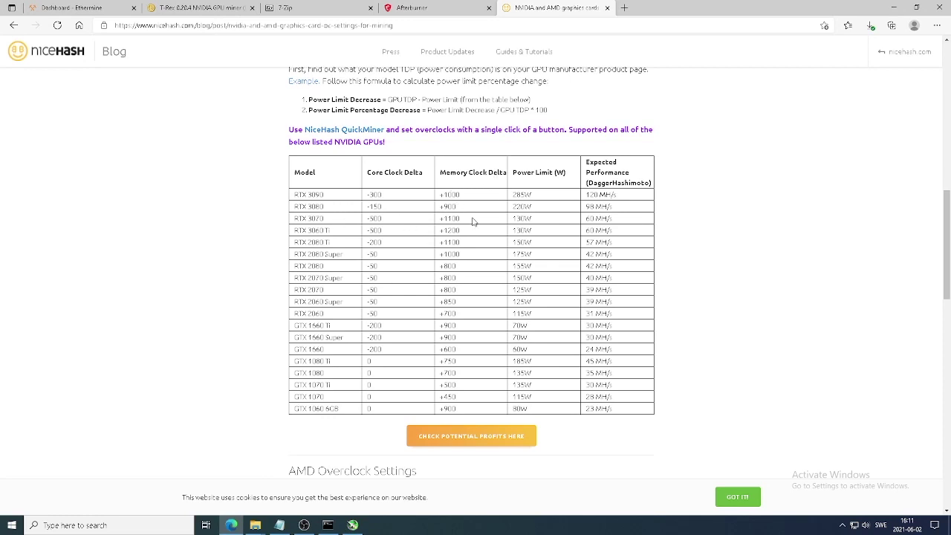
drag(459, 218, 439, 222)
- Give the RTX 3070 memory clock +1100, power limit 60% and automatic fan, and apply
click(352, 524)
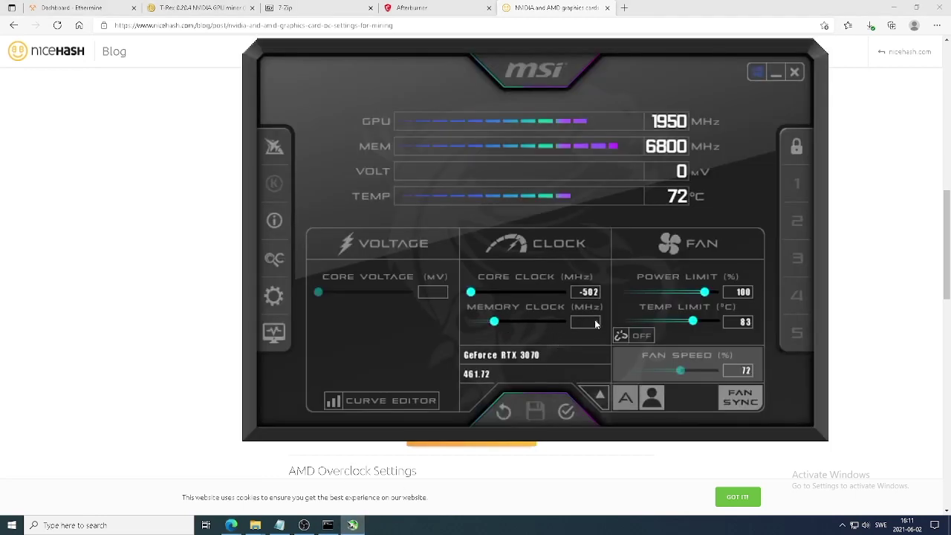
text(+1100)
key(Return)
click(743, 292)
text(60)
key(Return)
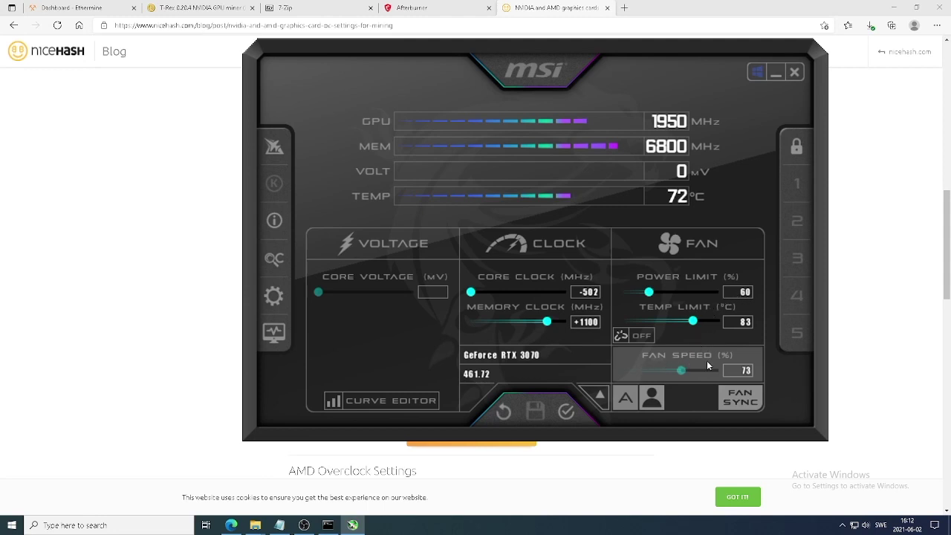
click(628, 399)
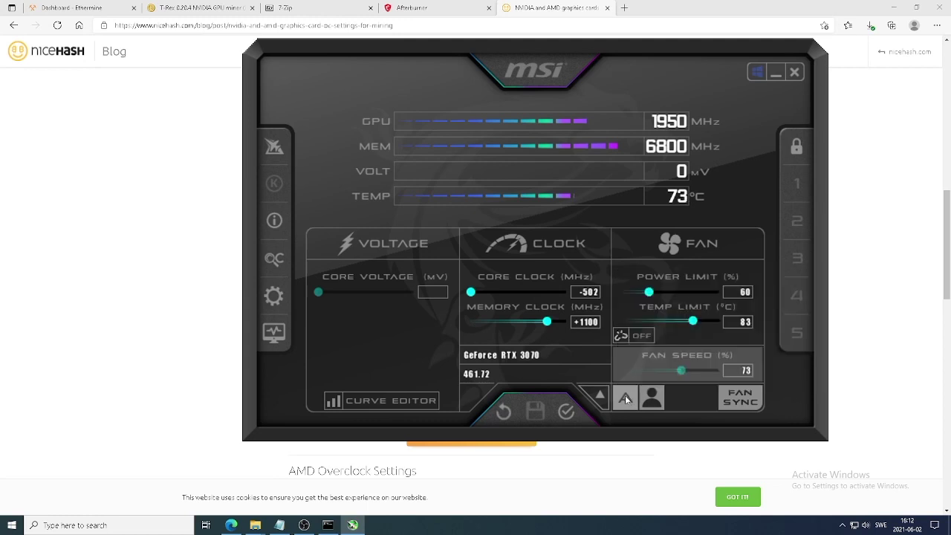
click(597, 397)
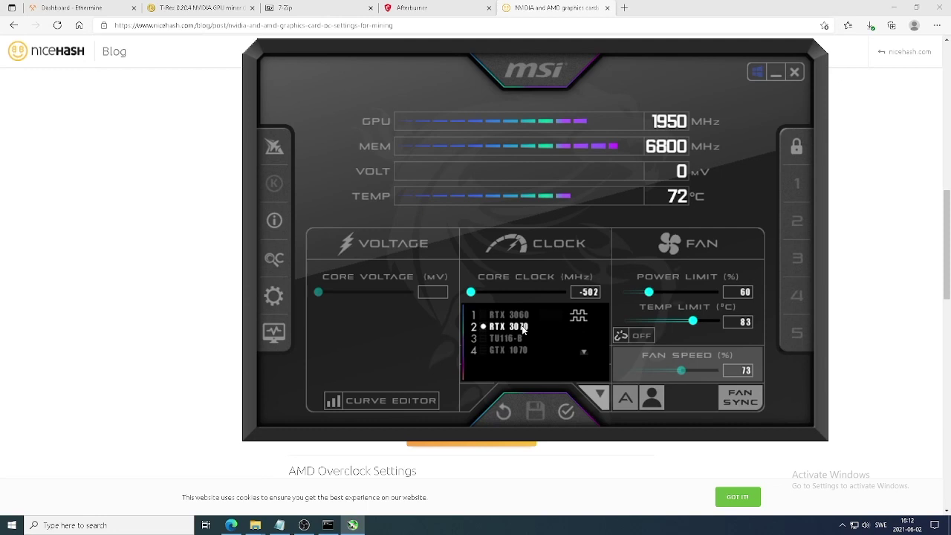
click(596, 397)
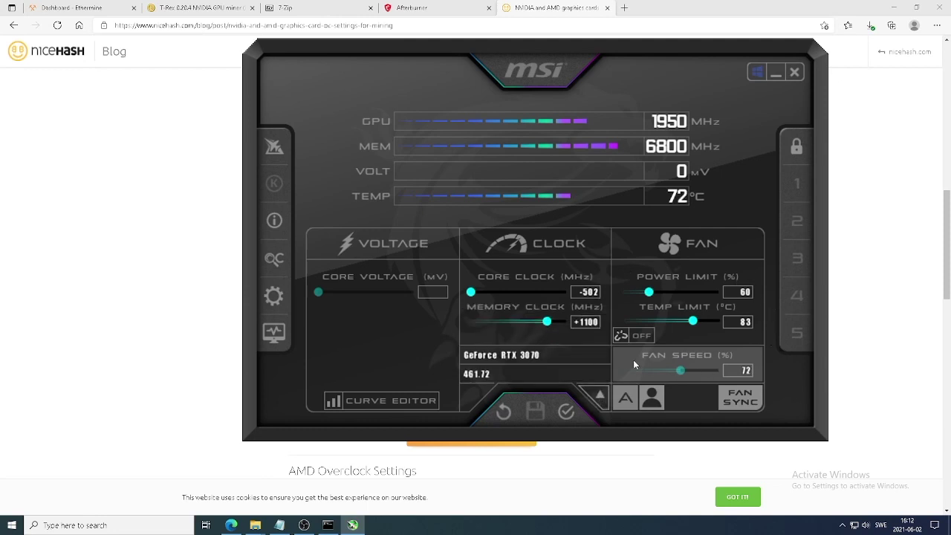
click(567, 412)
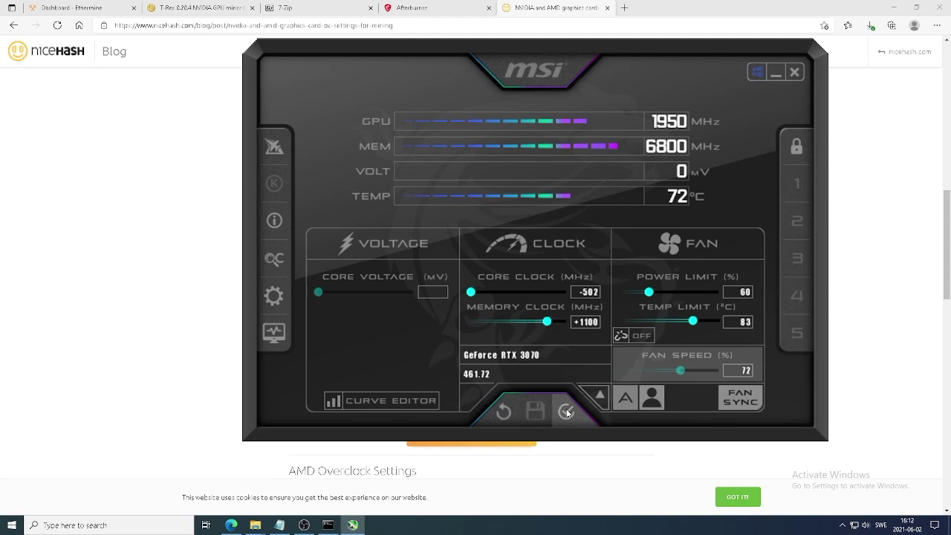
- Bring the T-Rex miner console to the front to check both RTX 3070s hashing at 60.70 MH/s
click(328, 526)
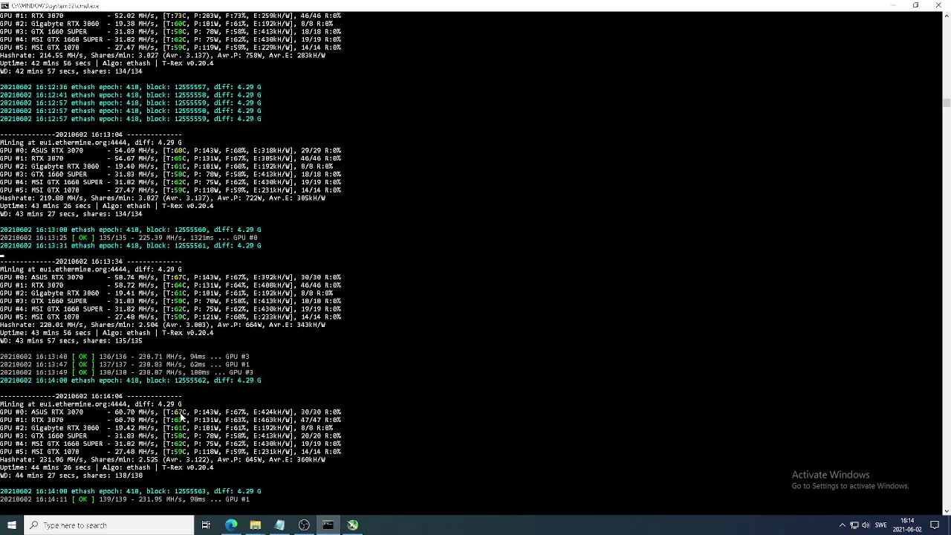
- In Afterburner, switch the RTX 3070 fan from Auto to a fixed 75%, apply it, and close the window
click(354, 525)
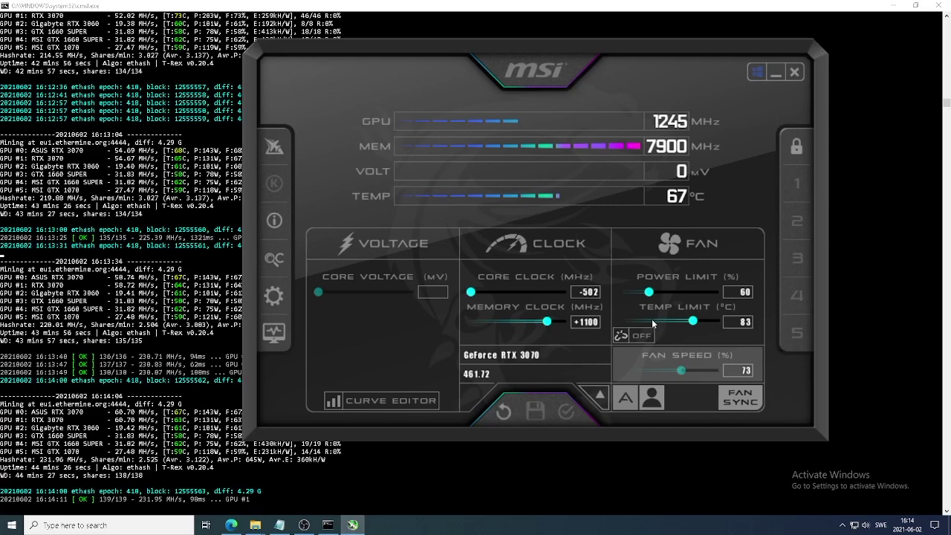
click(626, 401)
drag(676, 373, 686, 375)
click(567, 410)
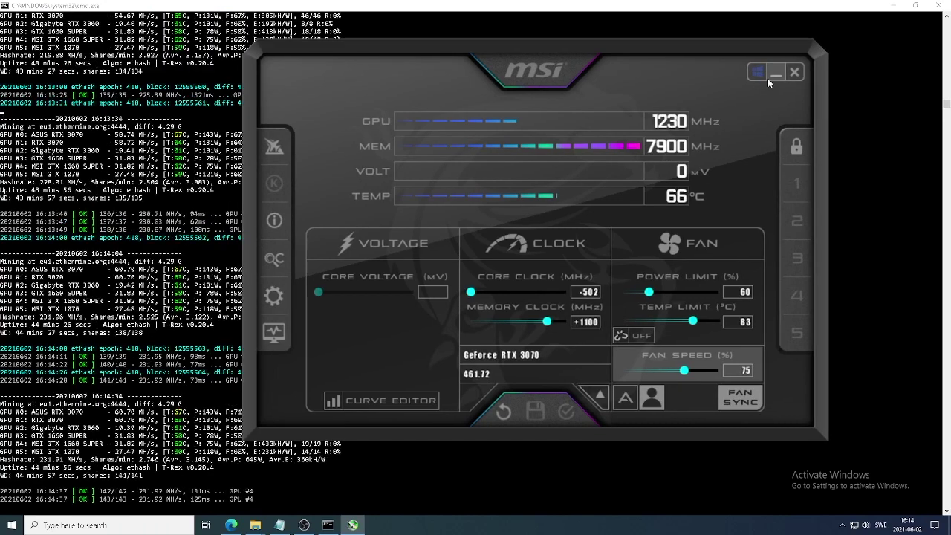
click(775, 75)
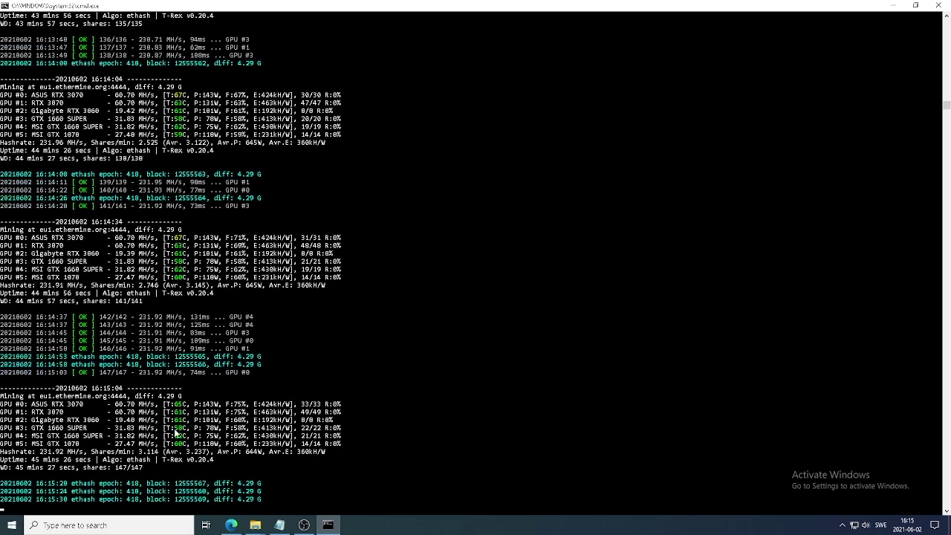
- Bring the Edge window with the NiceHash overclock table back to the front
click(232, 528)
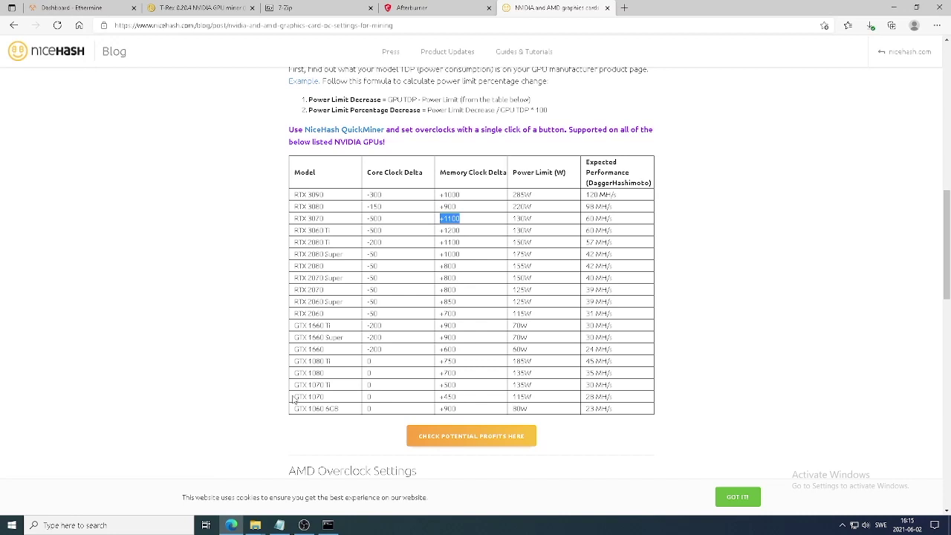
- Go to the Binance website in a new tab and reveal the Wallet dropdown
click(624, 7)
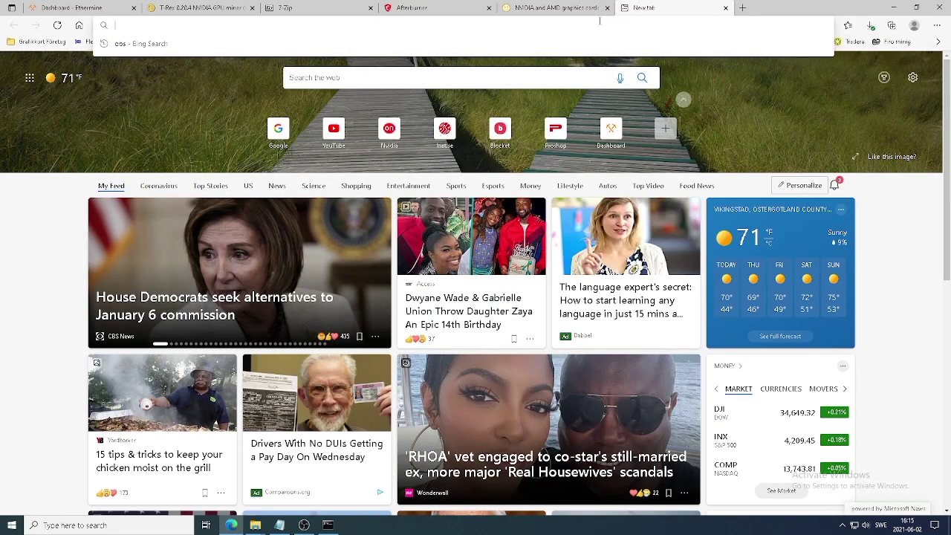
text(bin)
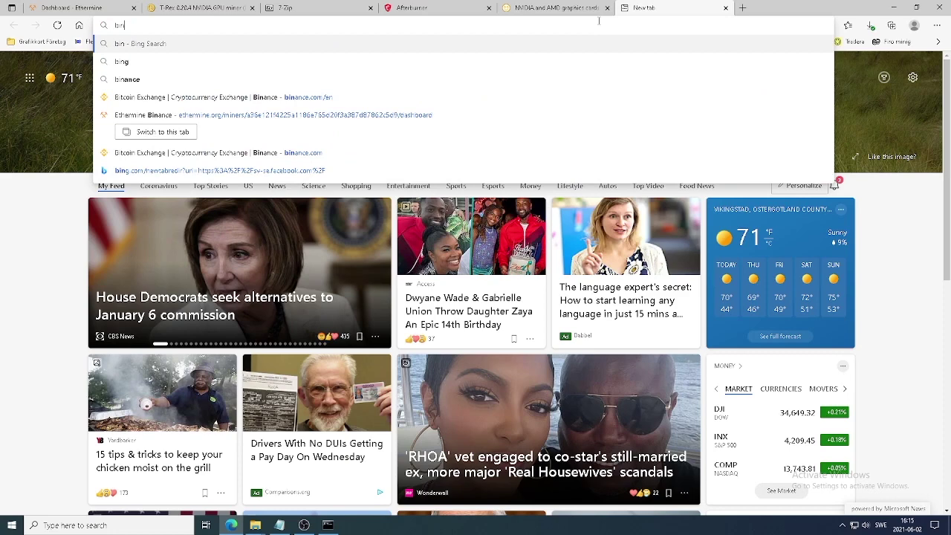
text(ance)
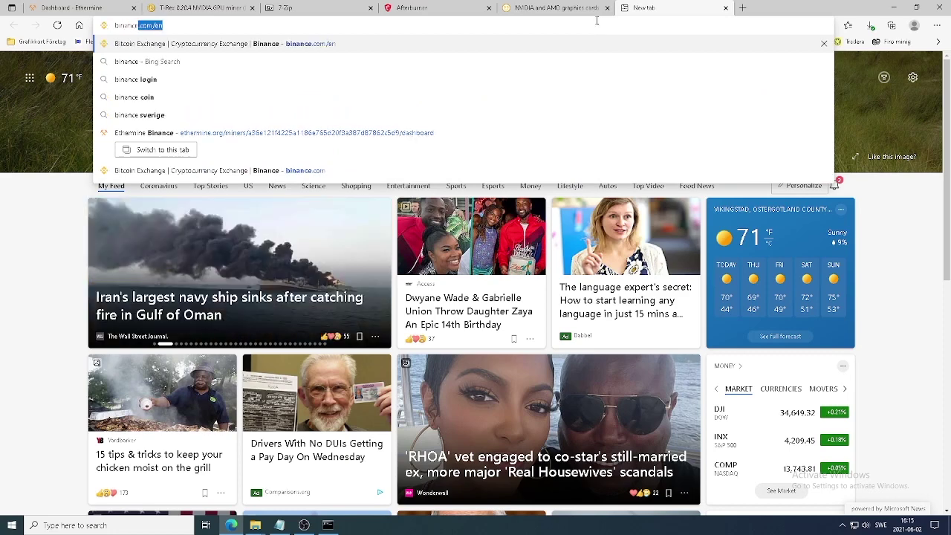
key(Return)
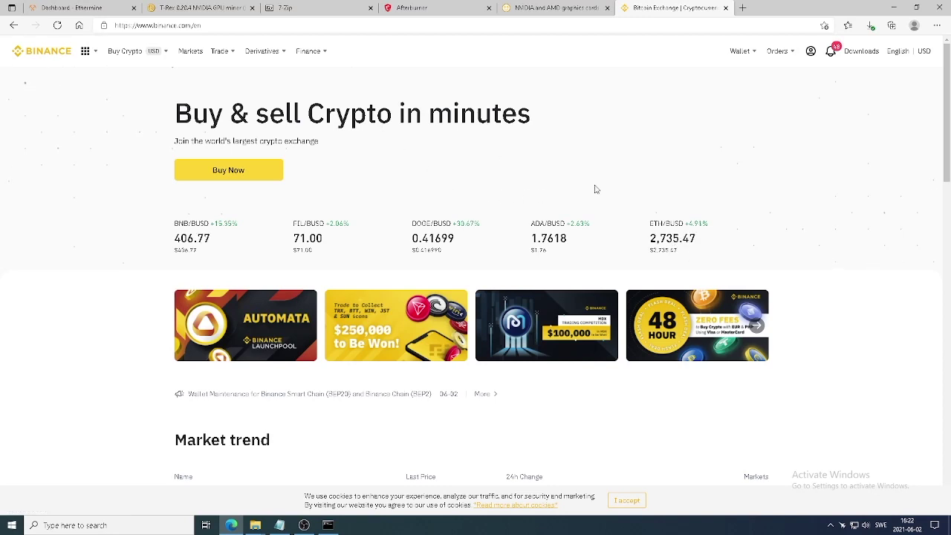
mouse_move(751, 53)
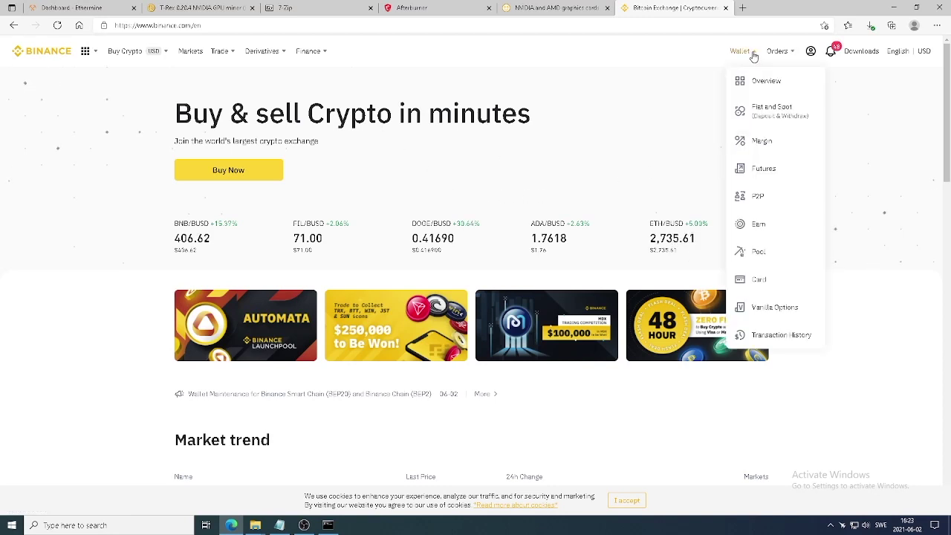
- Copy the ETH ERC20 deposit address from Fiat and Spot, filtered by 'eth', then minimize the browser
click(765, 113)
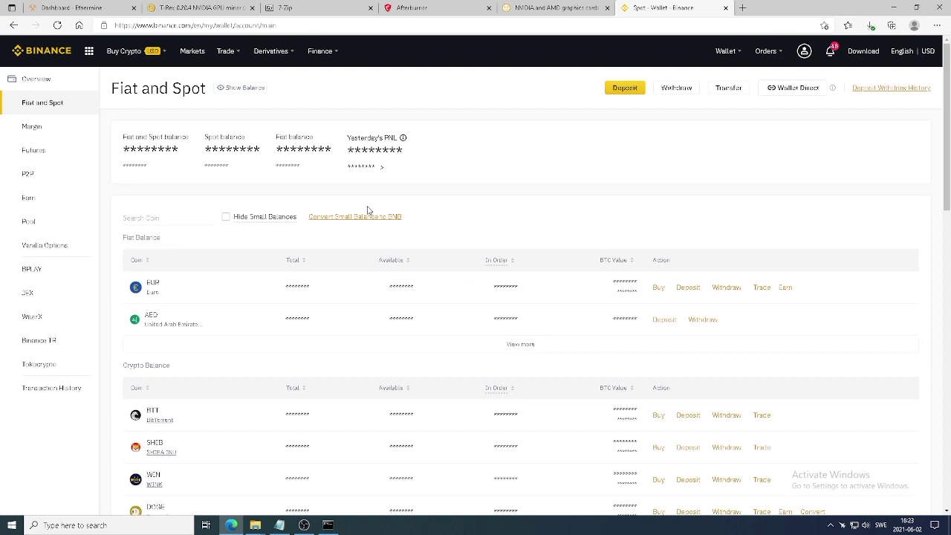
click(157, 219)
text(eth)
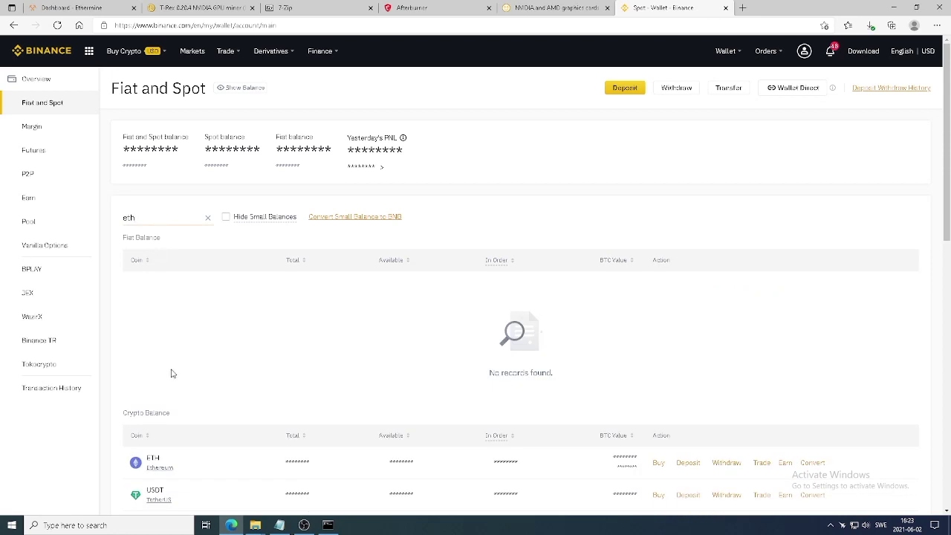
scroll(171, 373, down, 2)
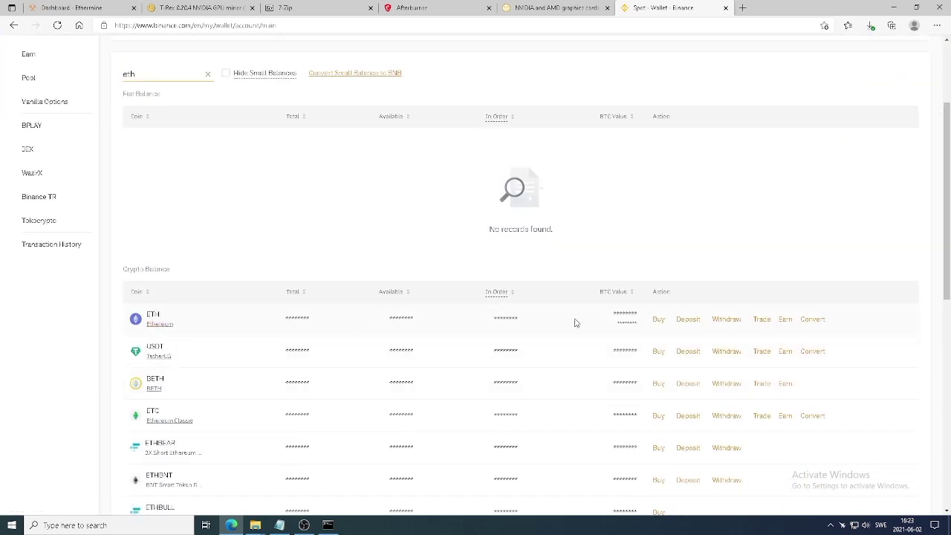
click(687, 321)
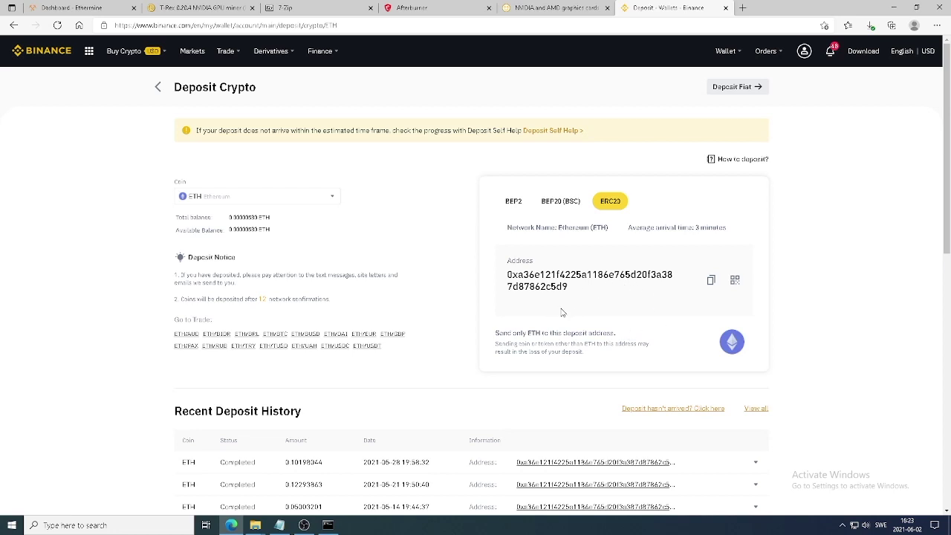
click(711, 282)
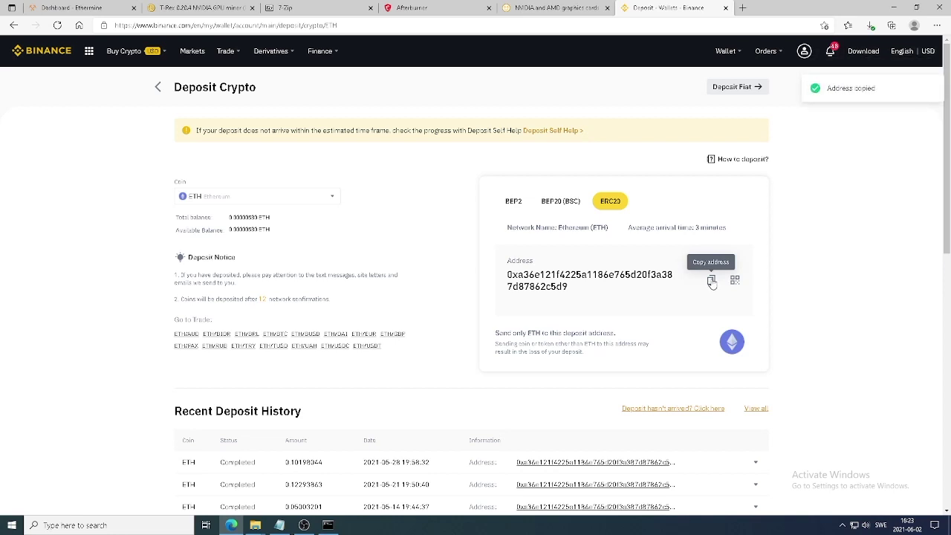
click(892, 7)
click(894, 6)
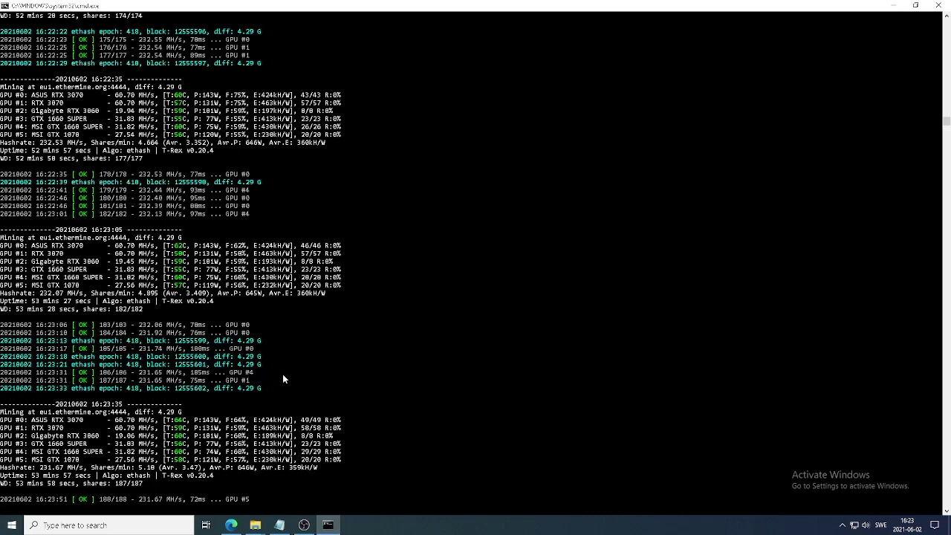
- Stop the miner with Ctrl+C, answer Y to terminate the batch job, and show the desktop
key(ctrl+c)
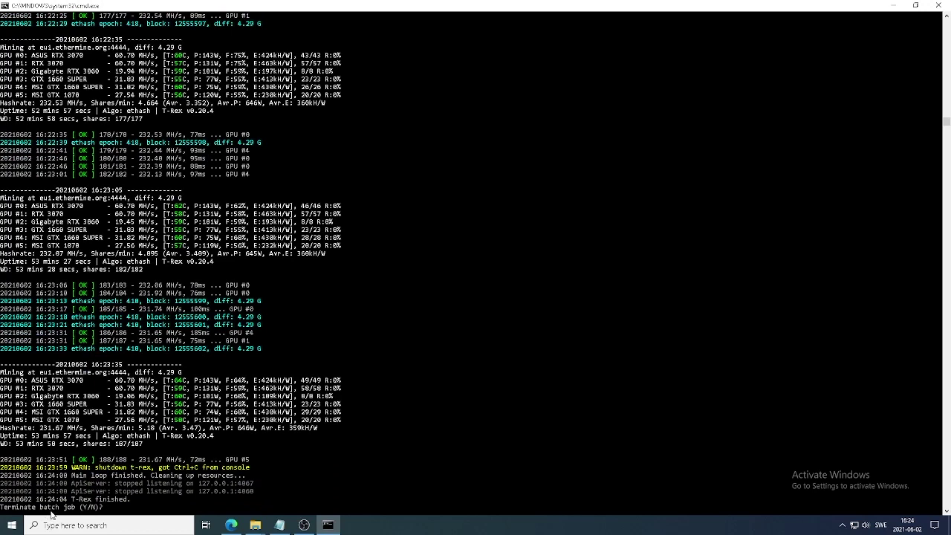
text(y)
key(Return)
key(super+d)
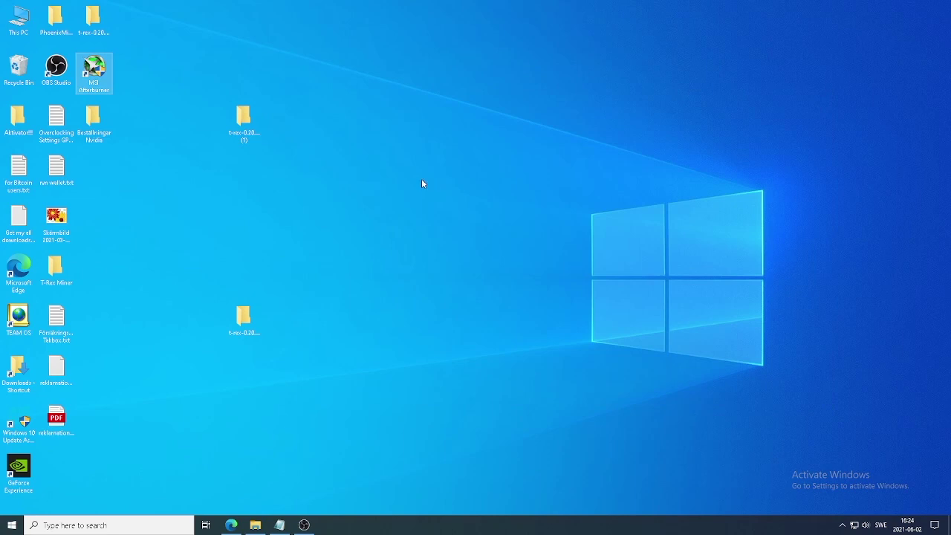
- Edit ETH-ethermine.bat in Notepad, replacing the -u wallet address with the pasted Binance address
double_click(245, 319)
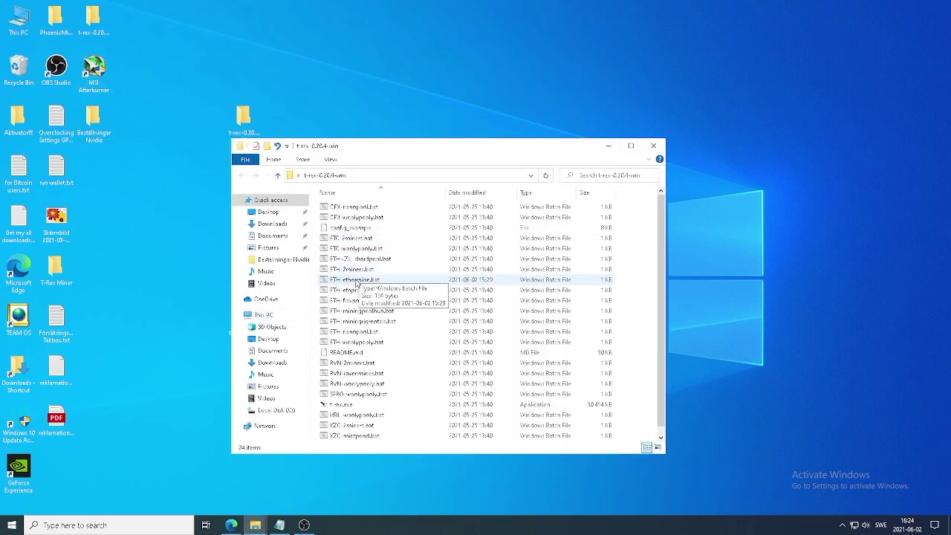
right_click(356, 283)
click(367, 296)
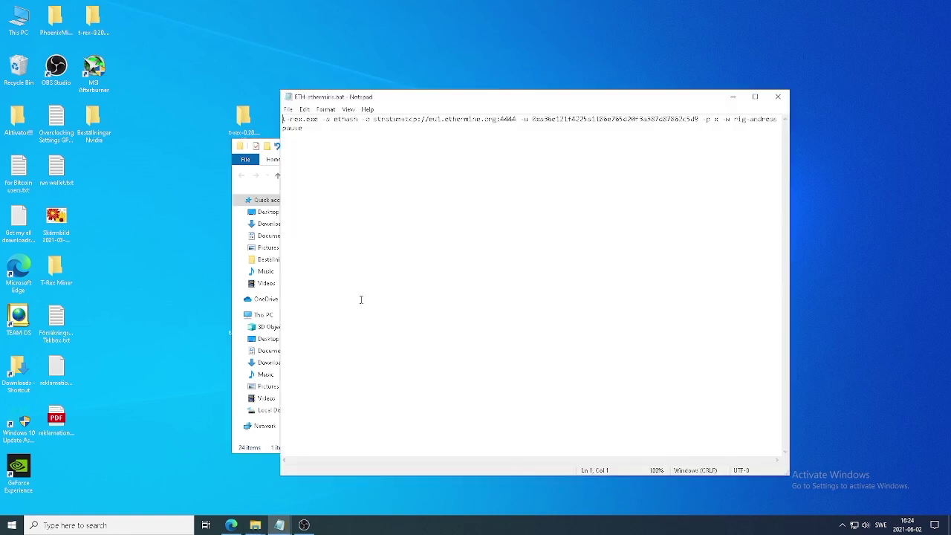
drag(698, 119, 532, 122)
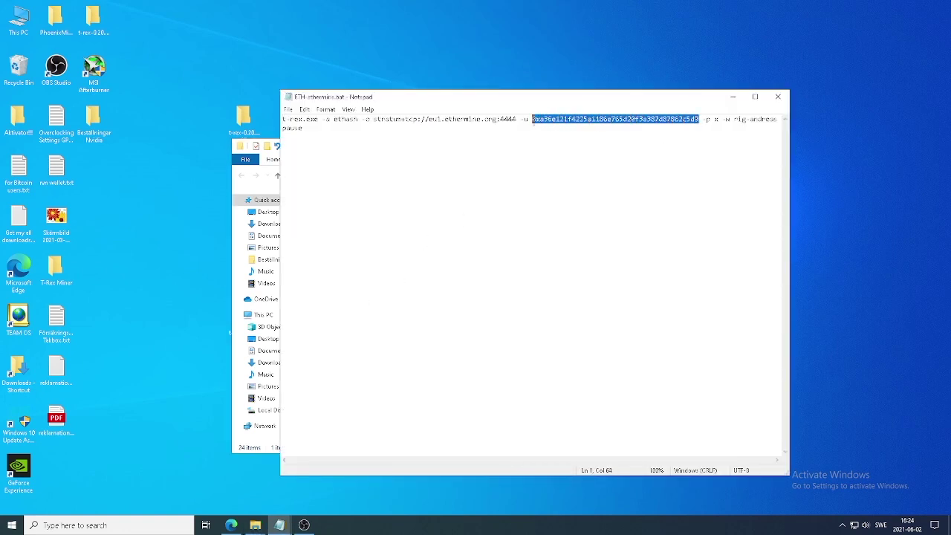
key(Delete)
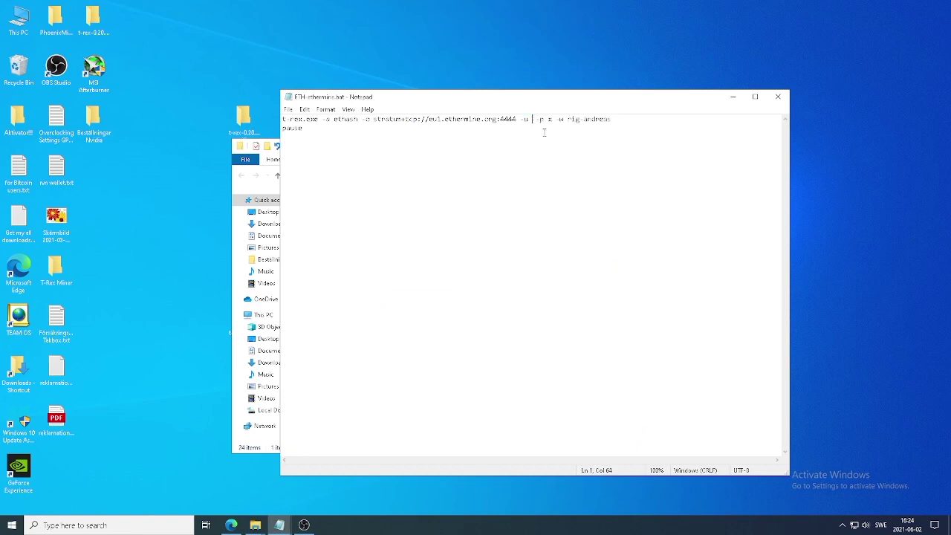
key(ctrl+v)
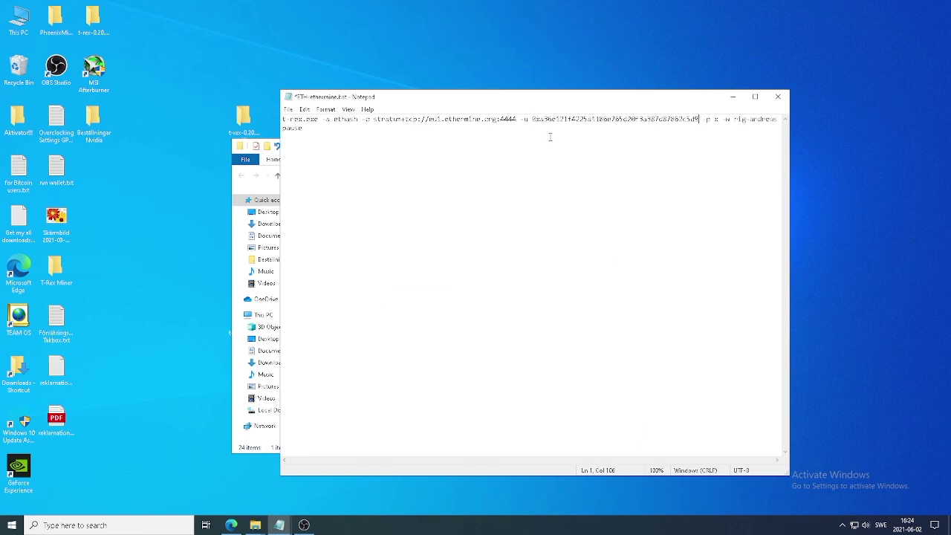
- Save ETH-ethermine.bat, relaunch the miner with it, and bring the browser back
click(778, 96)
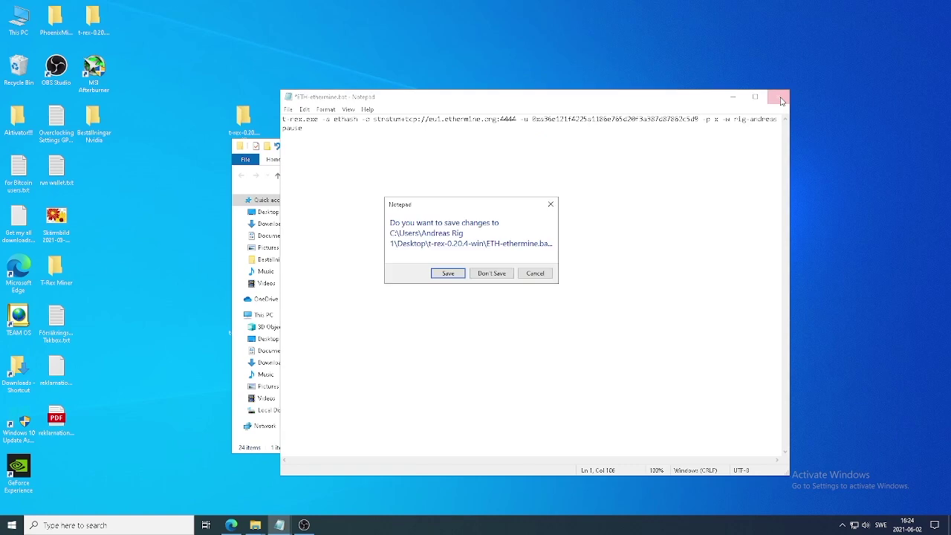
click(445, 272)
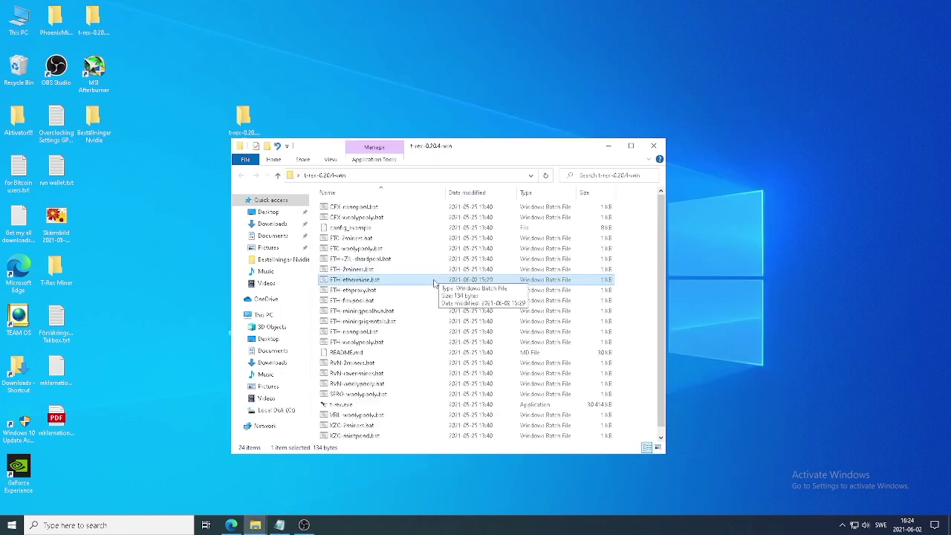
double_click(359, 283)
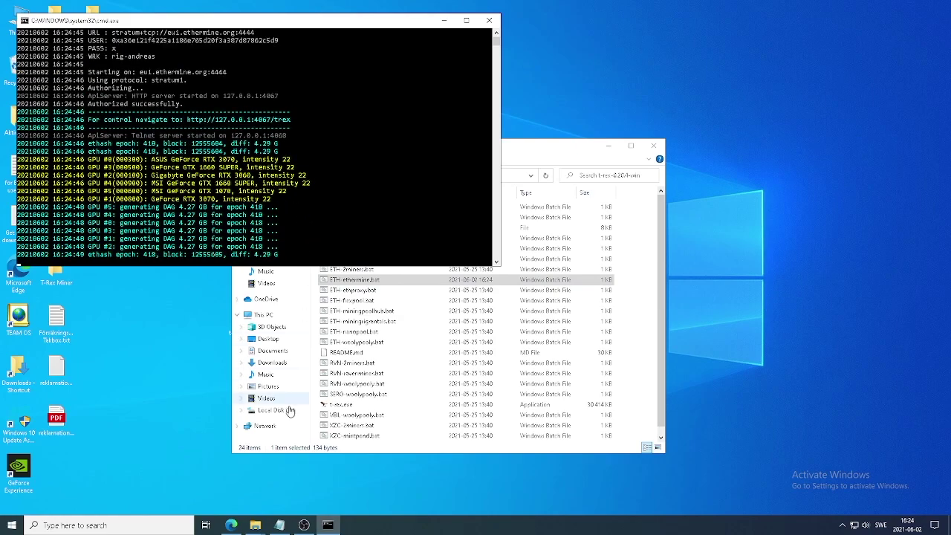
click(231, 525)
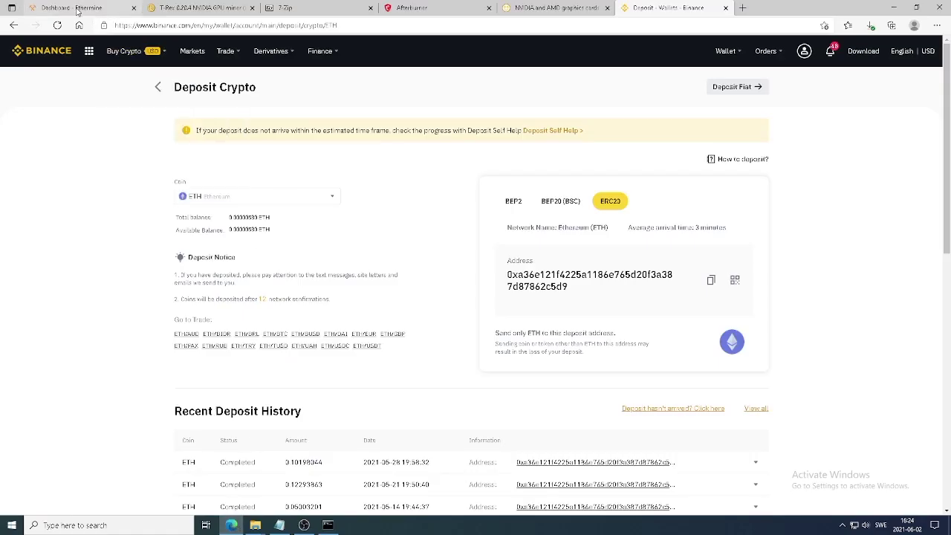
- Look up the pasted wallet address under Miner Address on the Ethermine dashboard tab
click(79, 9)
scroll(476, 196, up, 5)
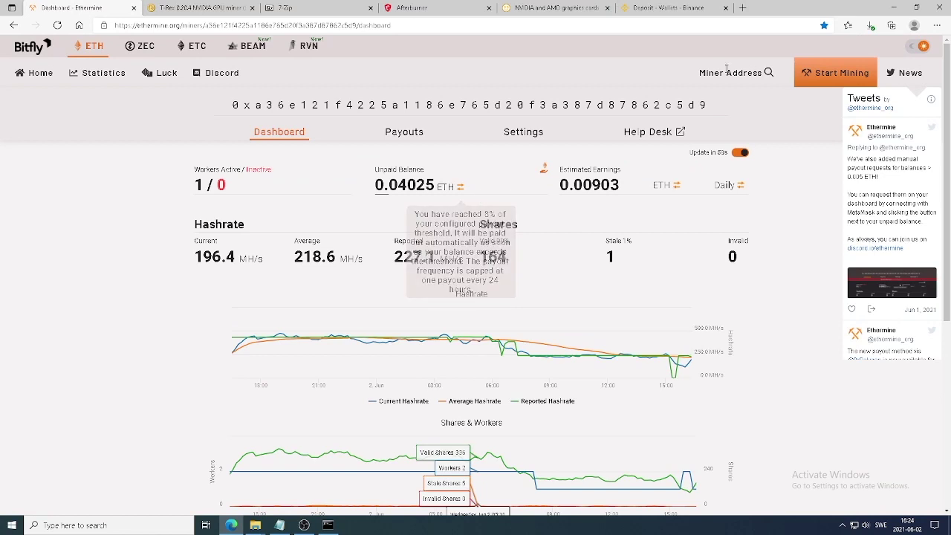
click(721, 72)
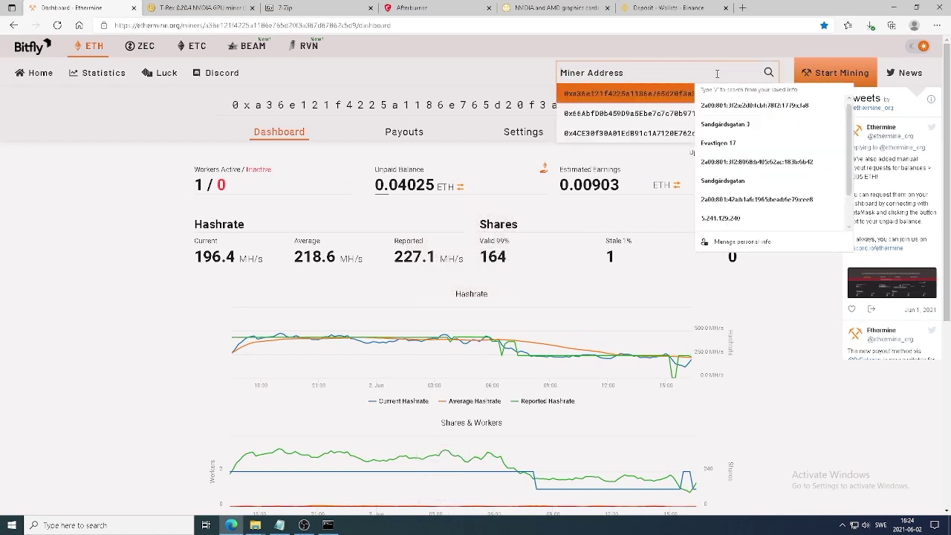
key(ctrl+v)
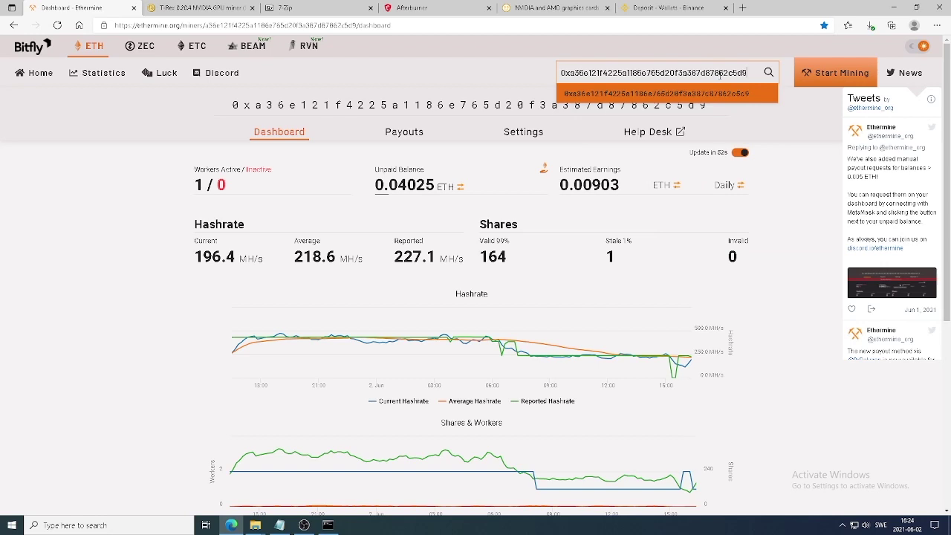
key(Return)
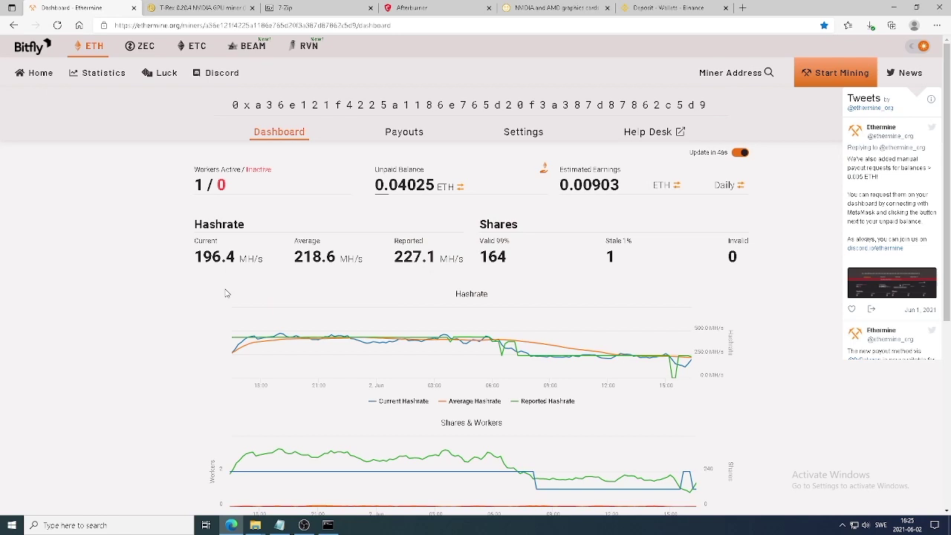
mouse_move(234, 309)
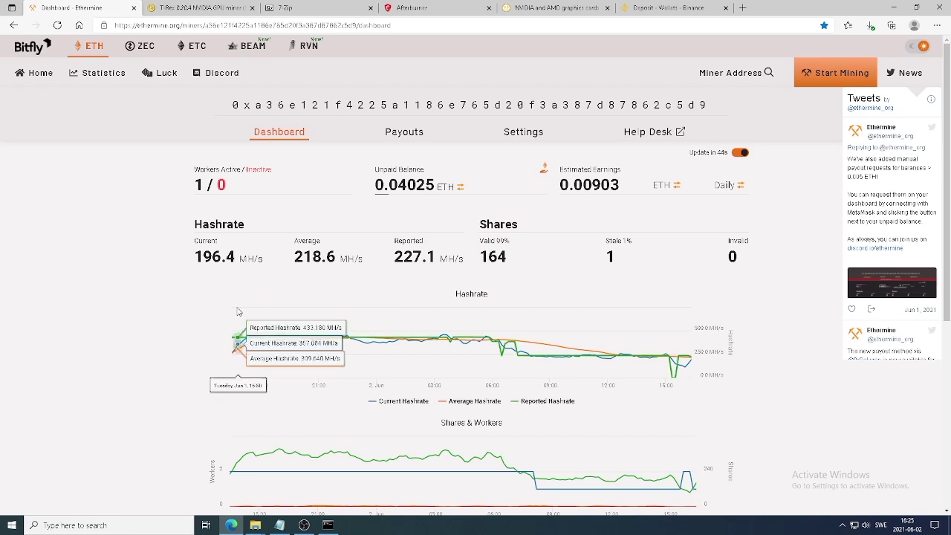